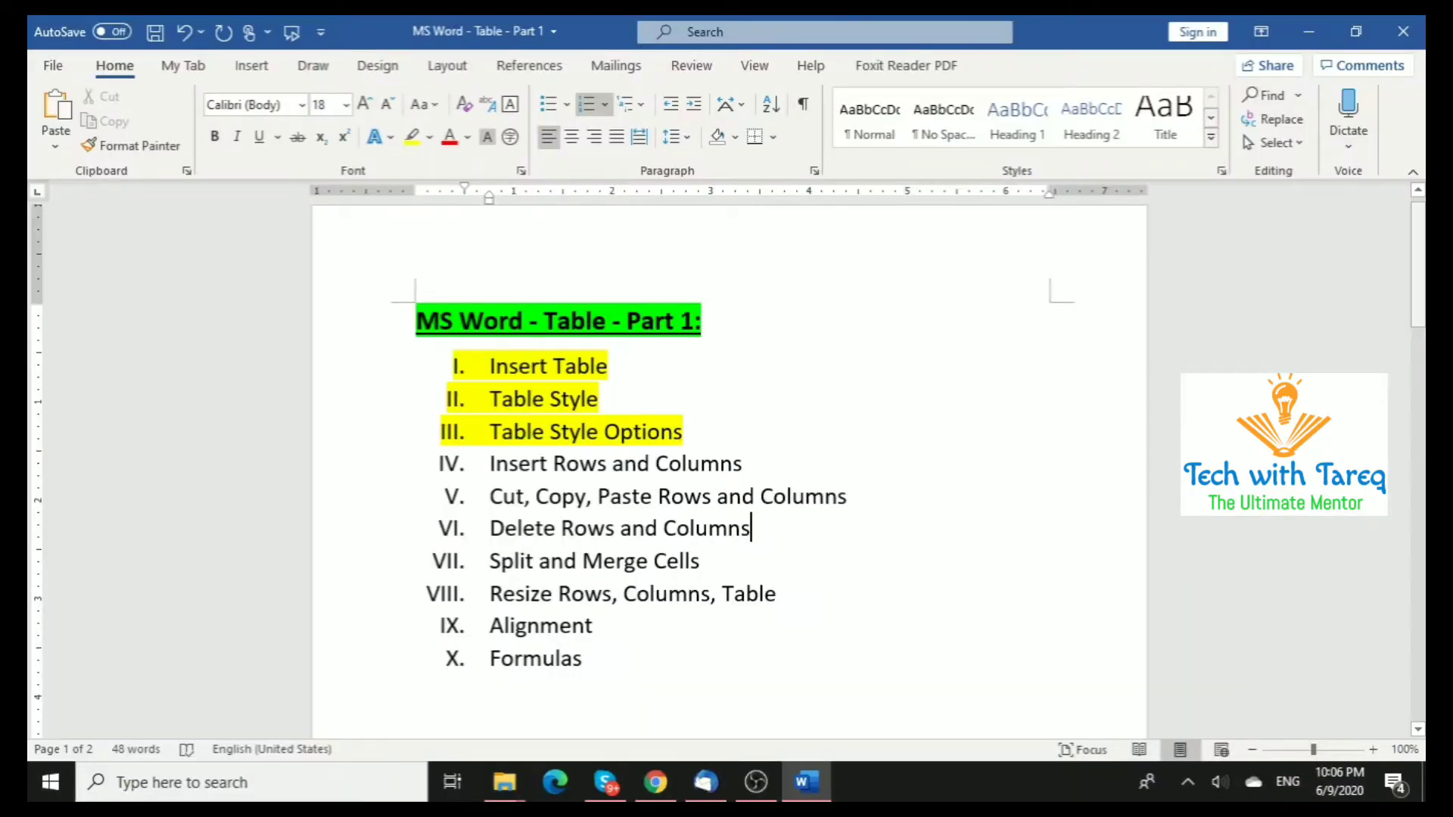
Step: Insert a table with five columns and four rows on the blank second page, and undo the insertion
left_click_drag(1418, 303, 1419, 477)
left_click(538, 576)
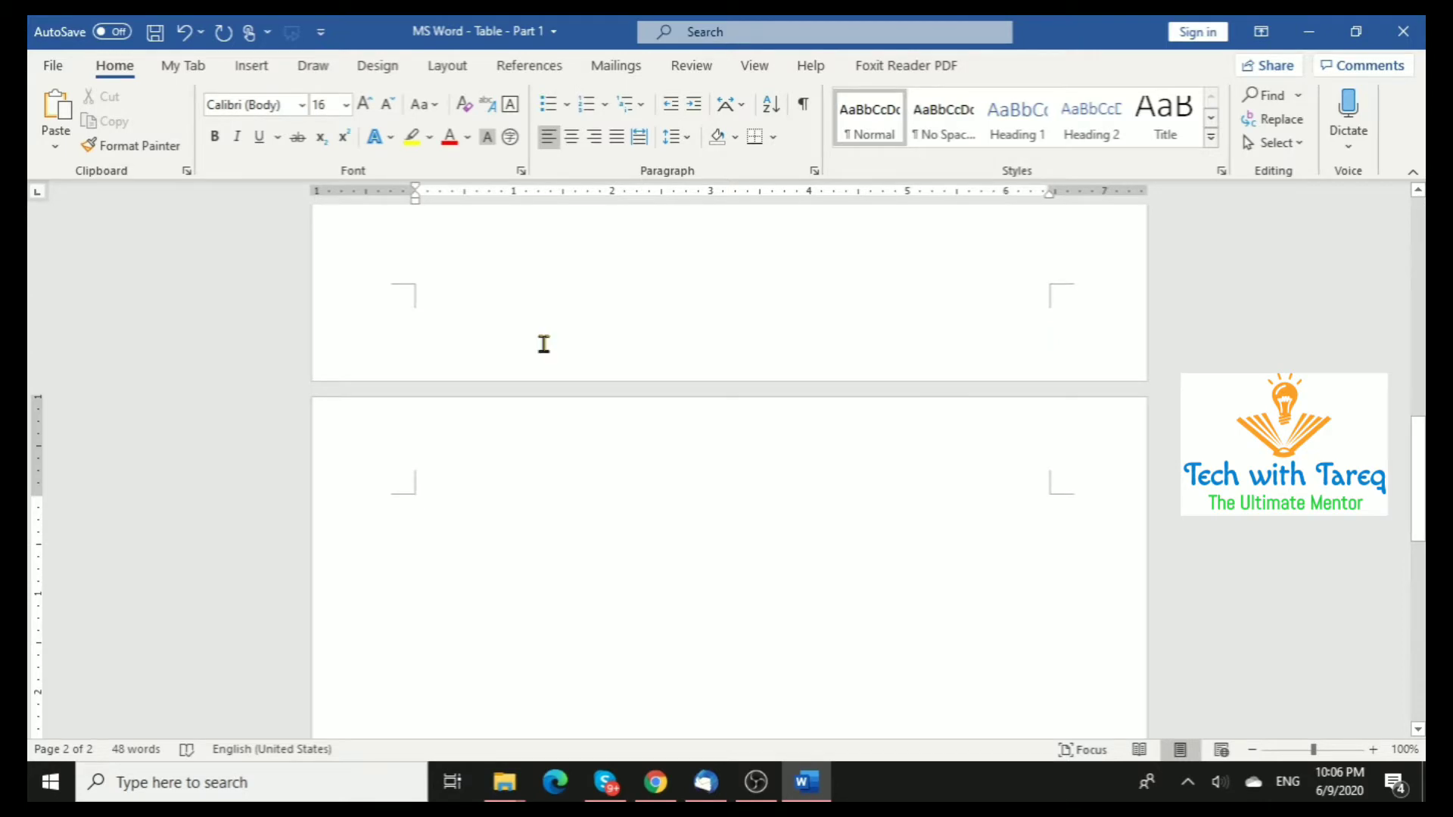
left_click(242, 74)
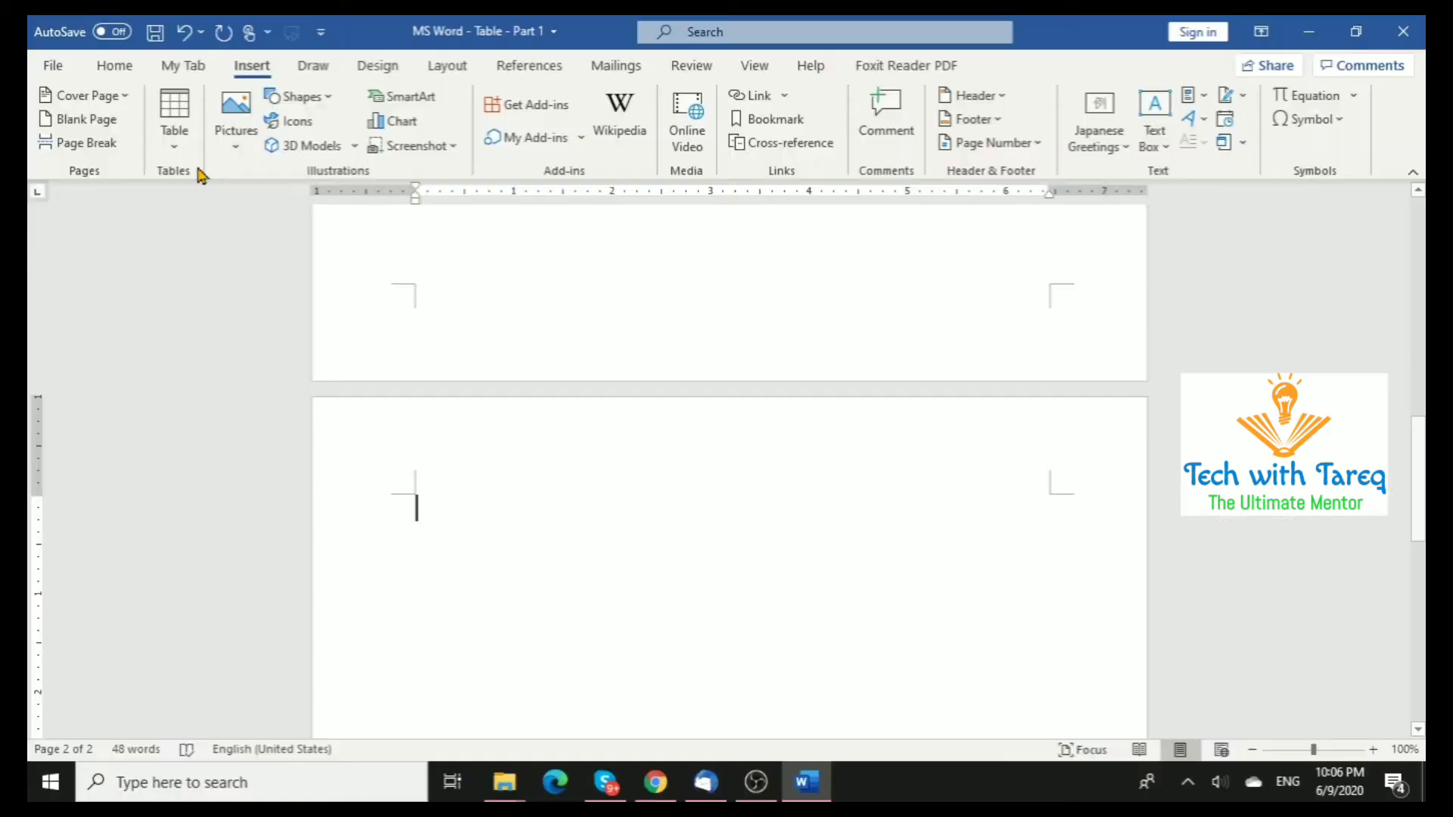
left_click(174, 121)
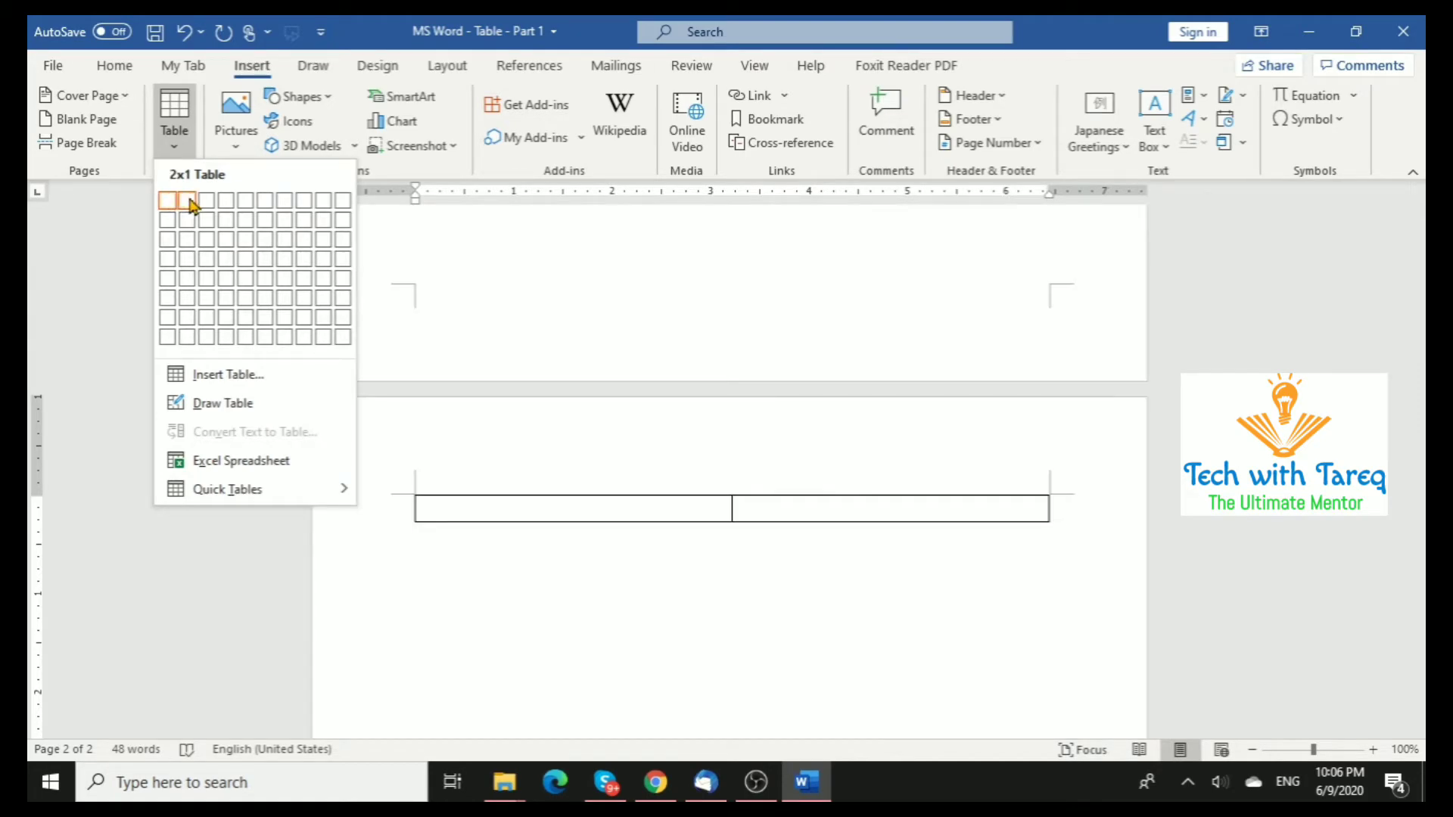
left_click(247, 265)
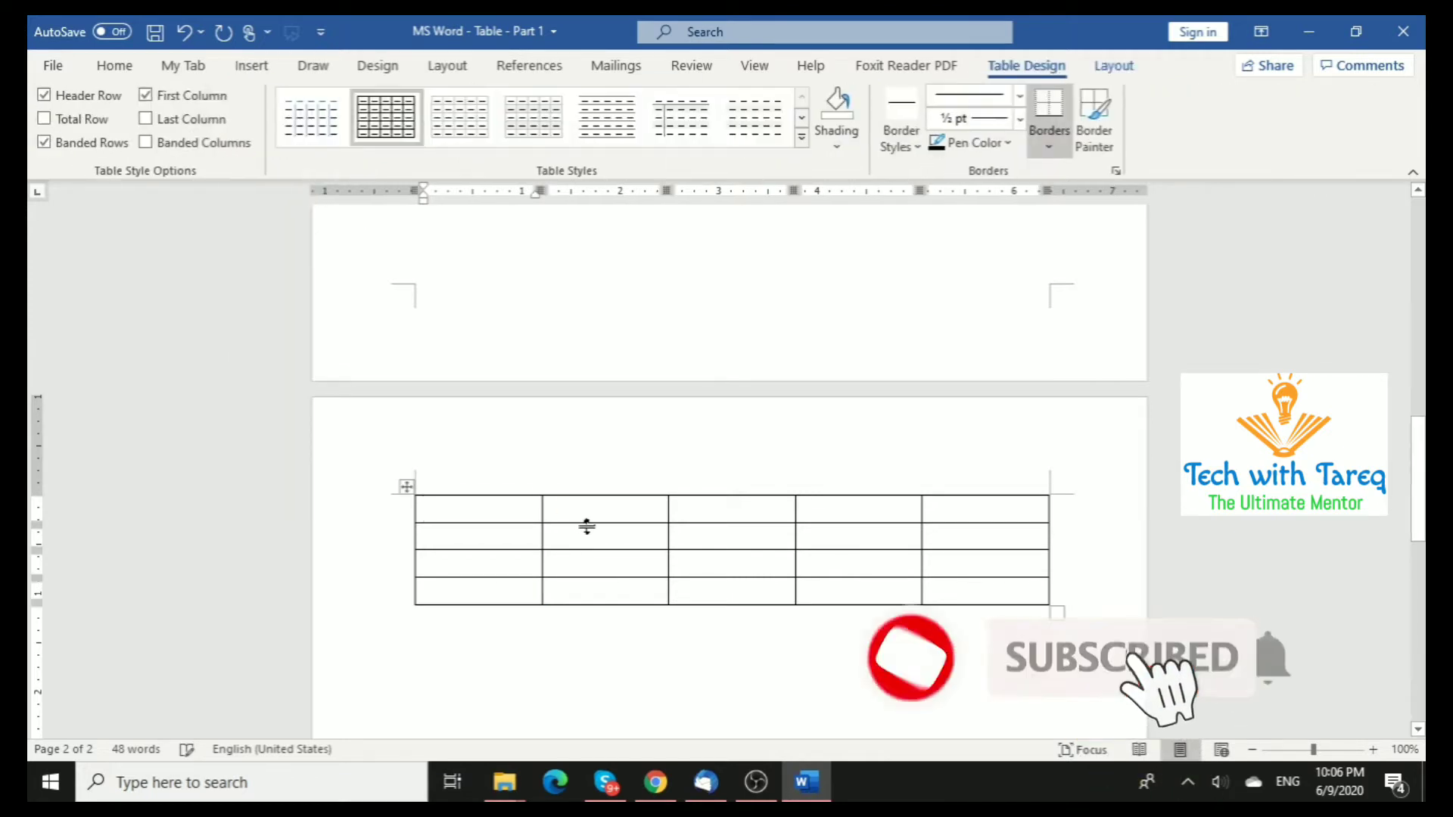
left_click(829, 513)
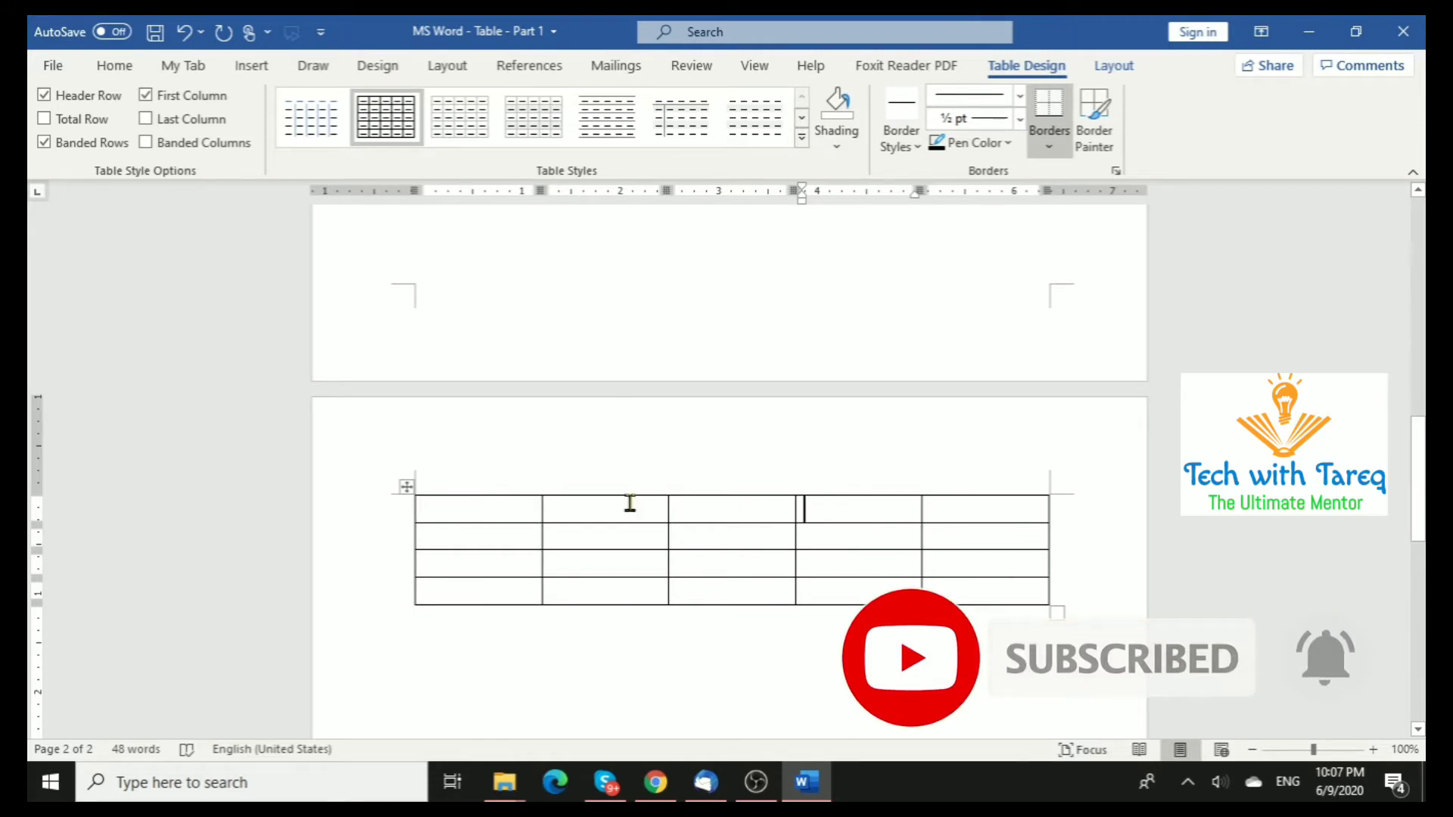
mouse_move(406, 525)
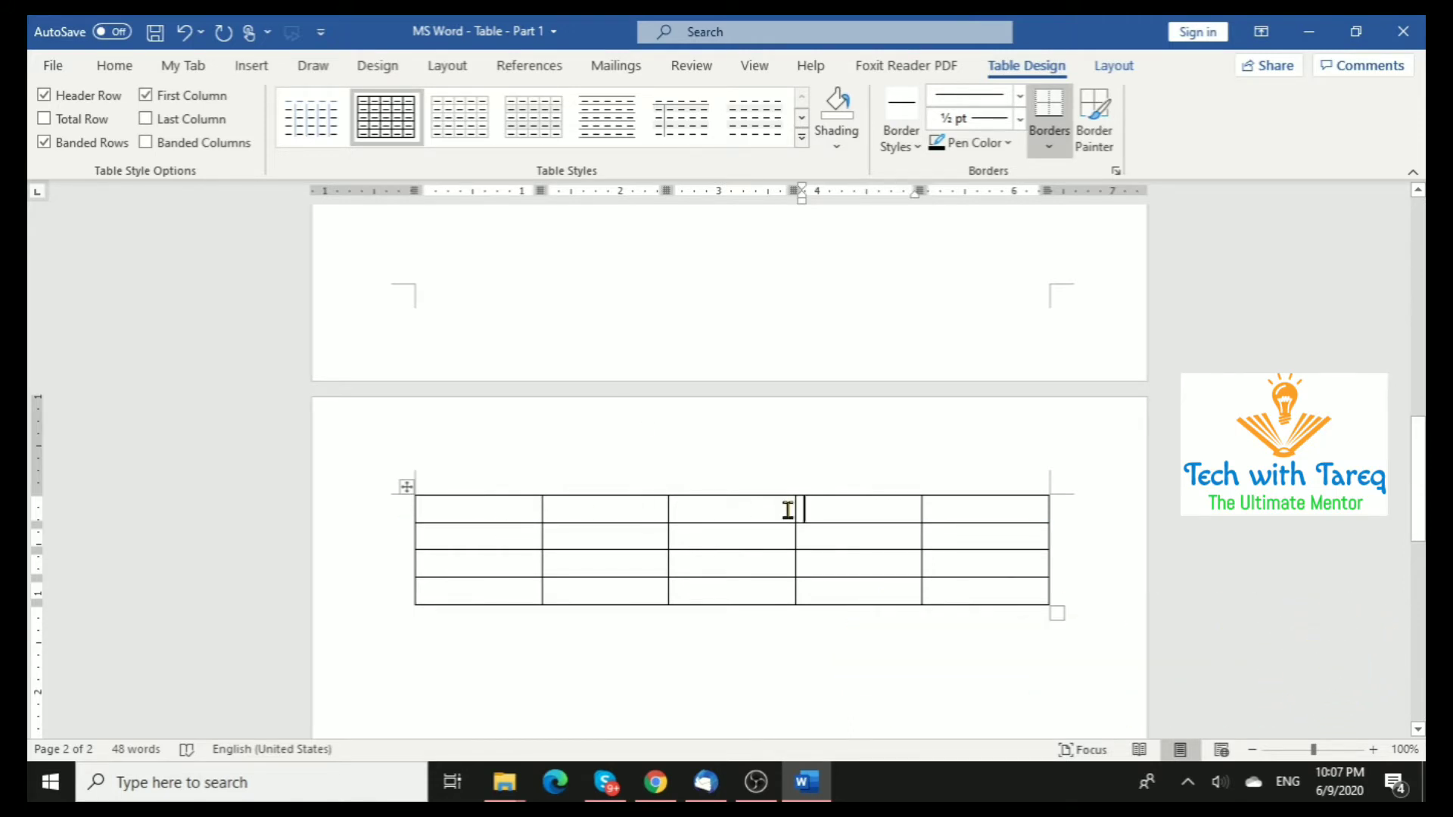
key("ctrl+z")
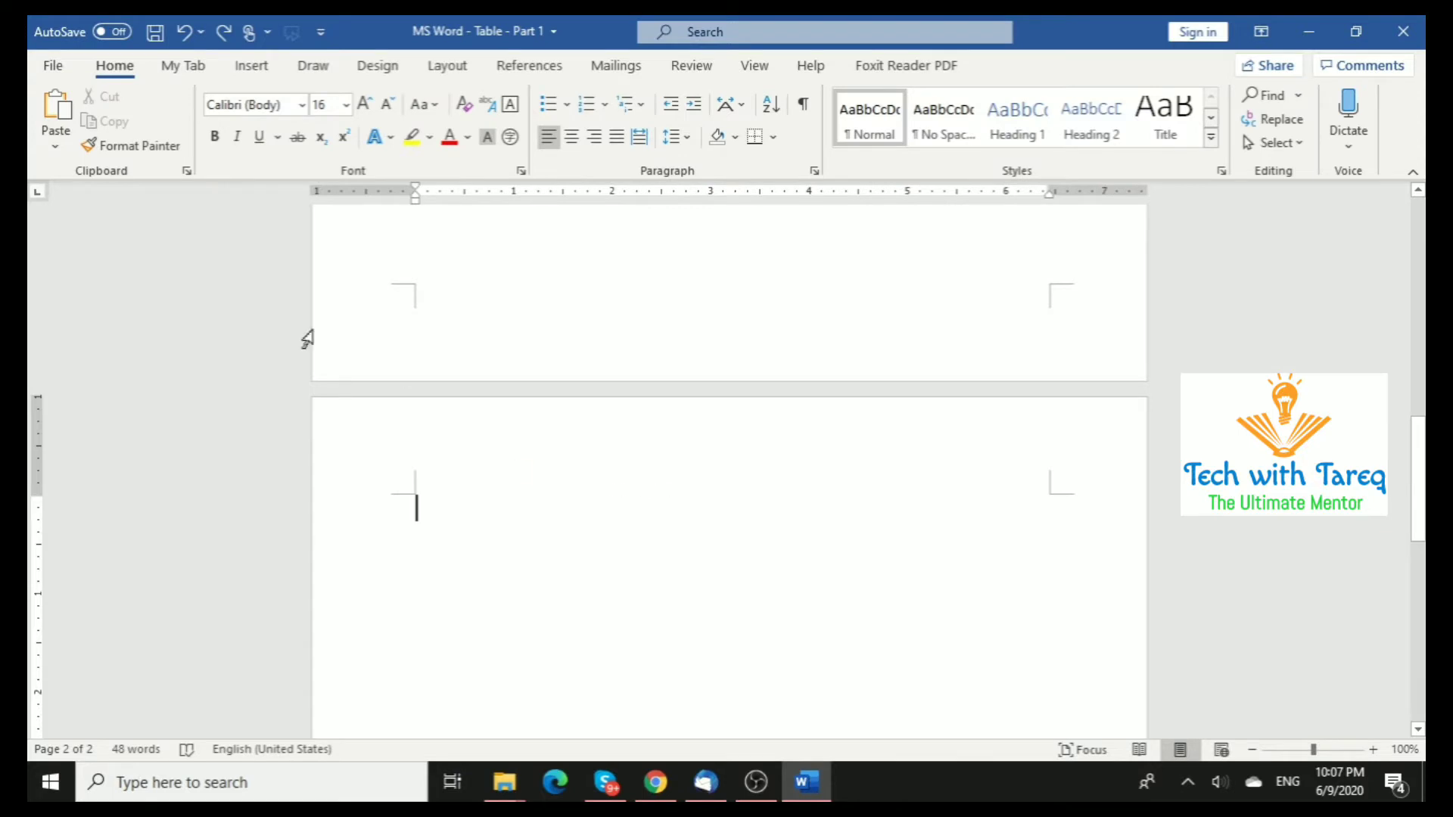
Step: Insert a table with 5 columns and 5 rows through the Insert Table dialog, keeping the fixed column width on Auto
left_click(254, 66)
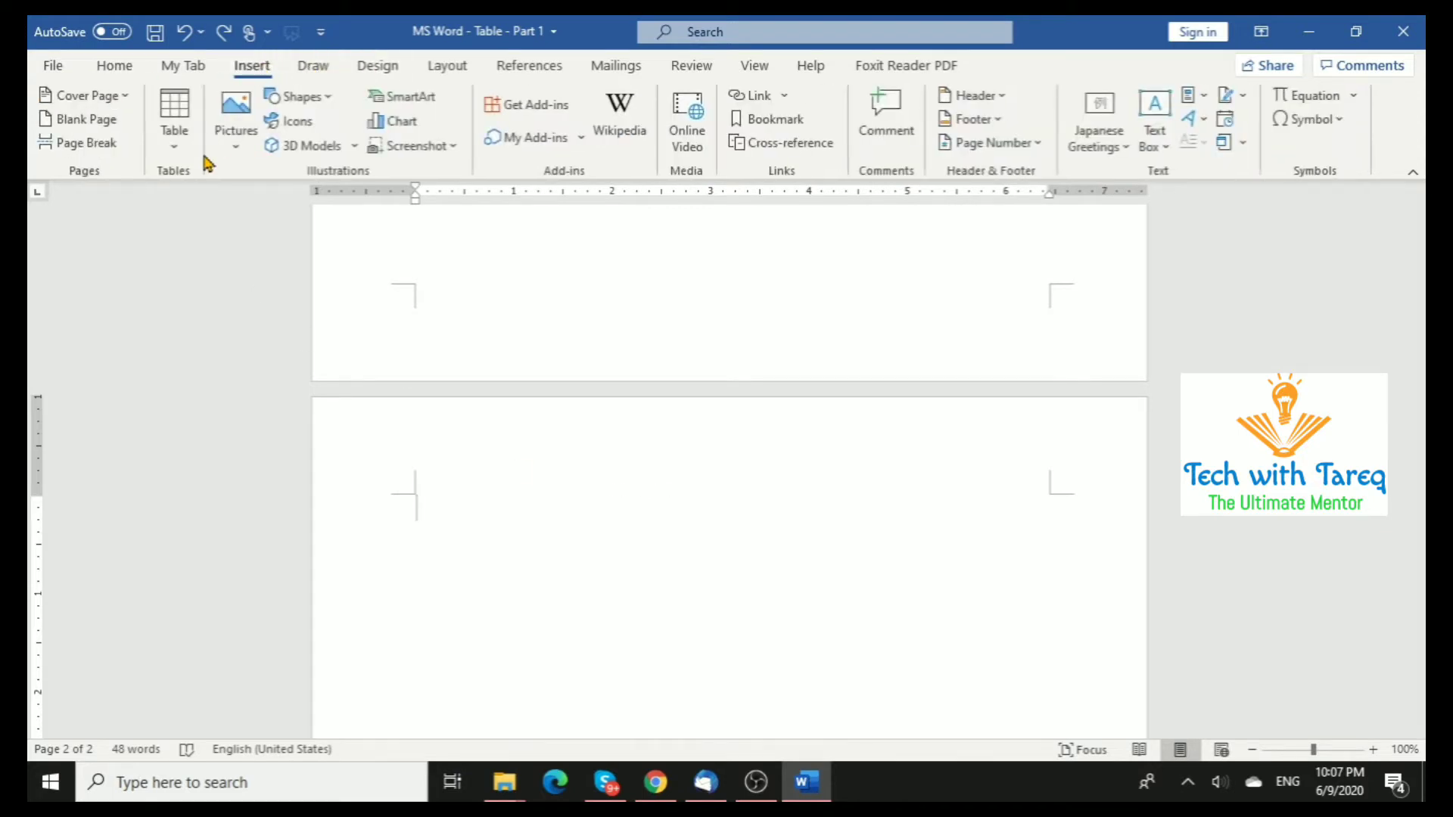
left_click(176, 150)
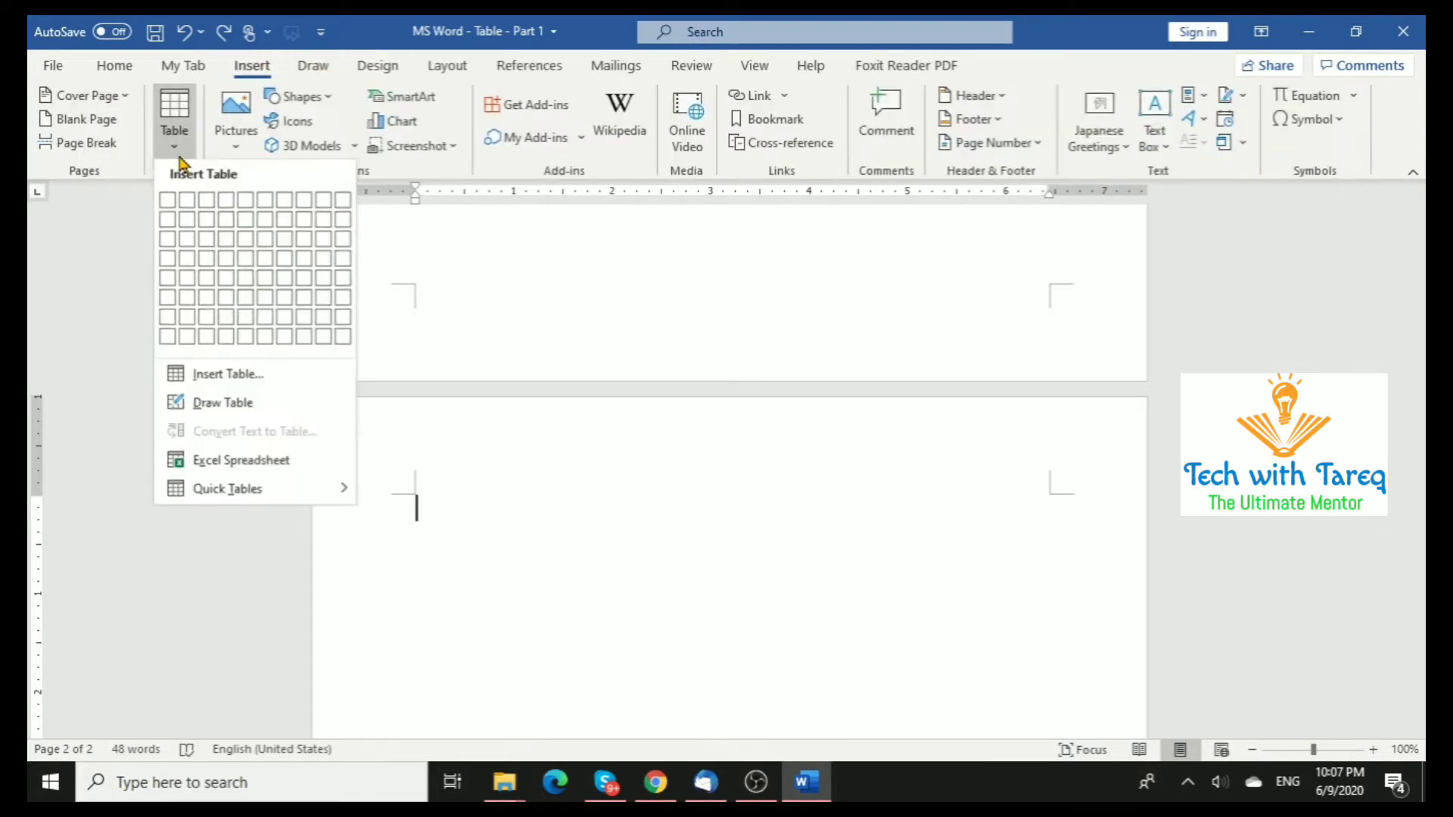
left_click(212, 376)
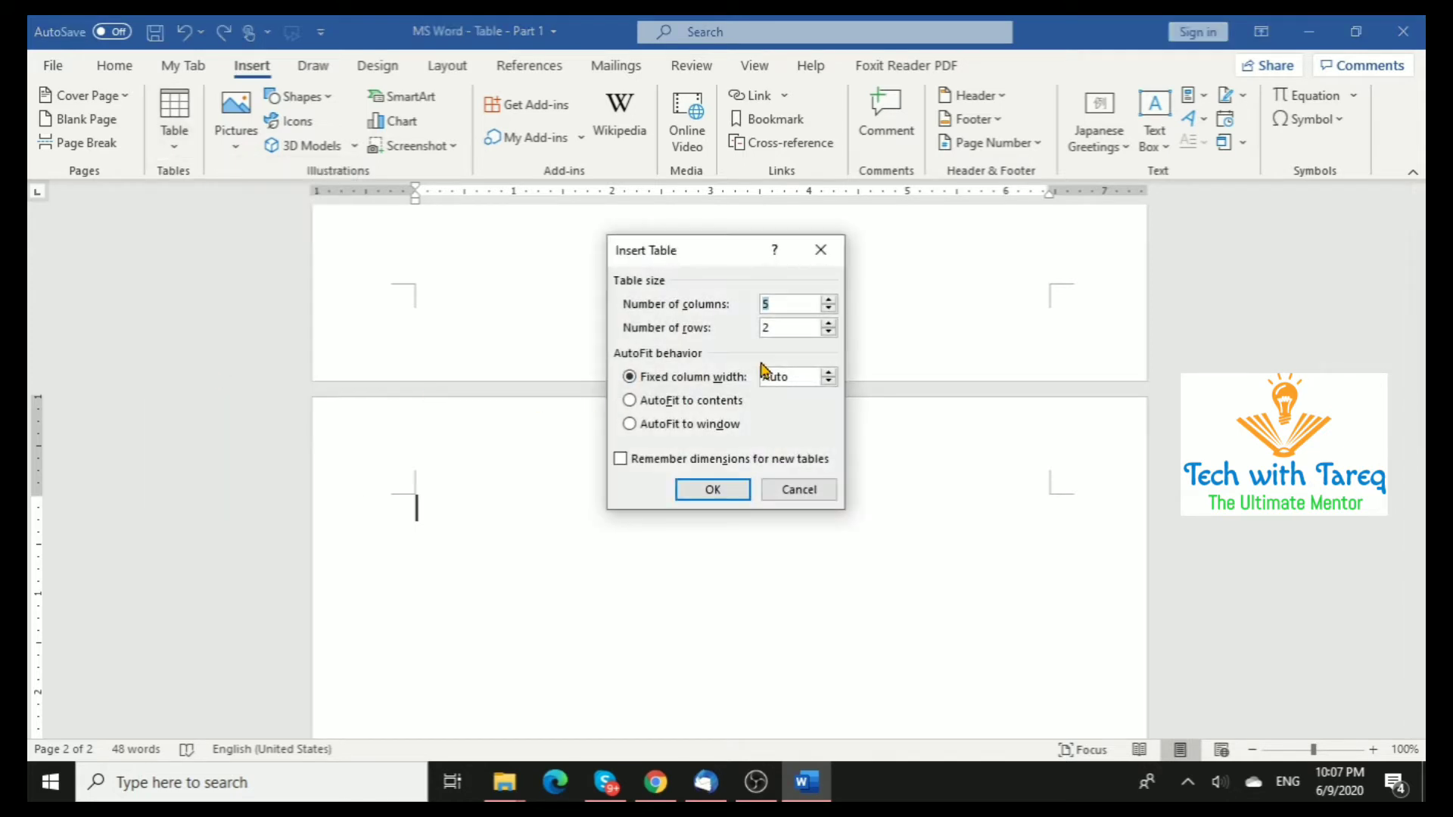
left_click_drag(720, 255, 723, 284)
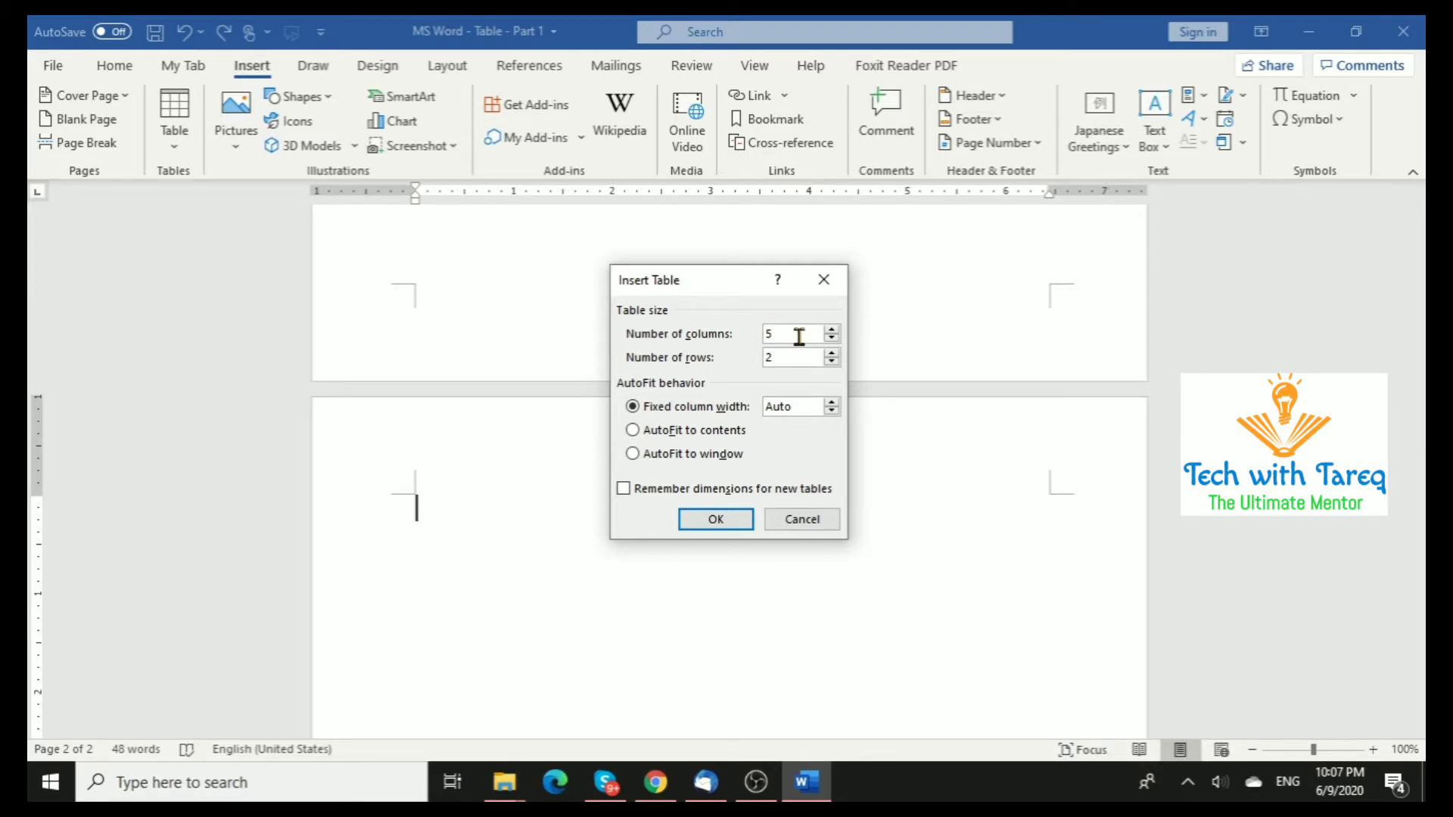
double_click(772, 360)
left_click(724, 528)
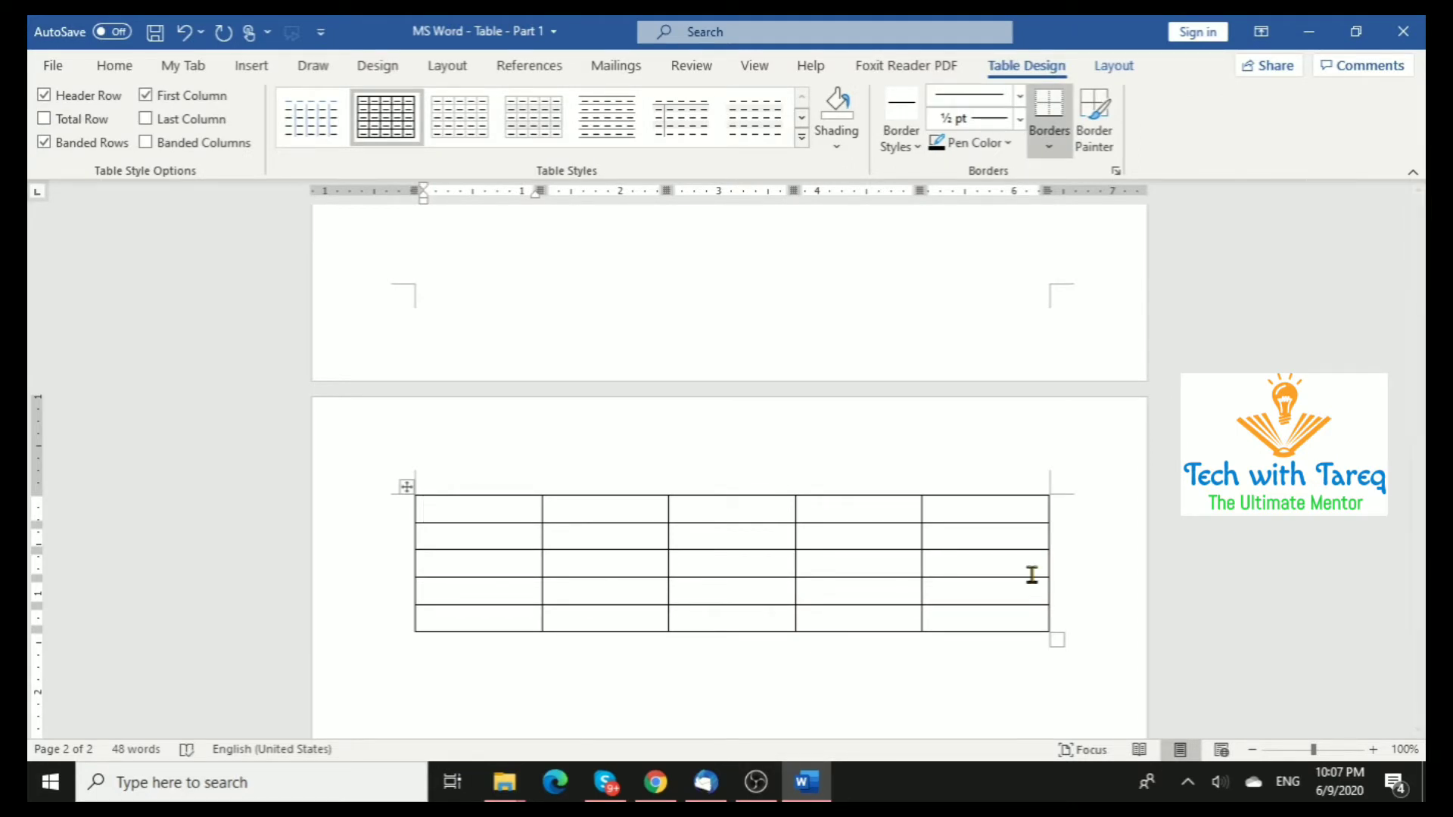
Step: Apply the light-blue grid table style with a solid blue header row and banded rows to the table
left_click(849, 567)
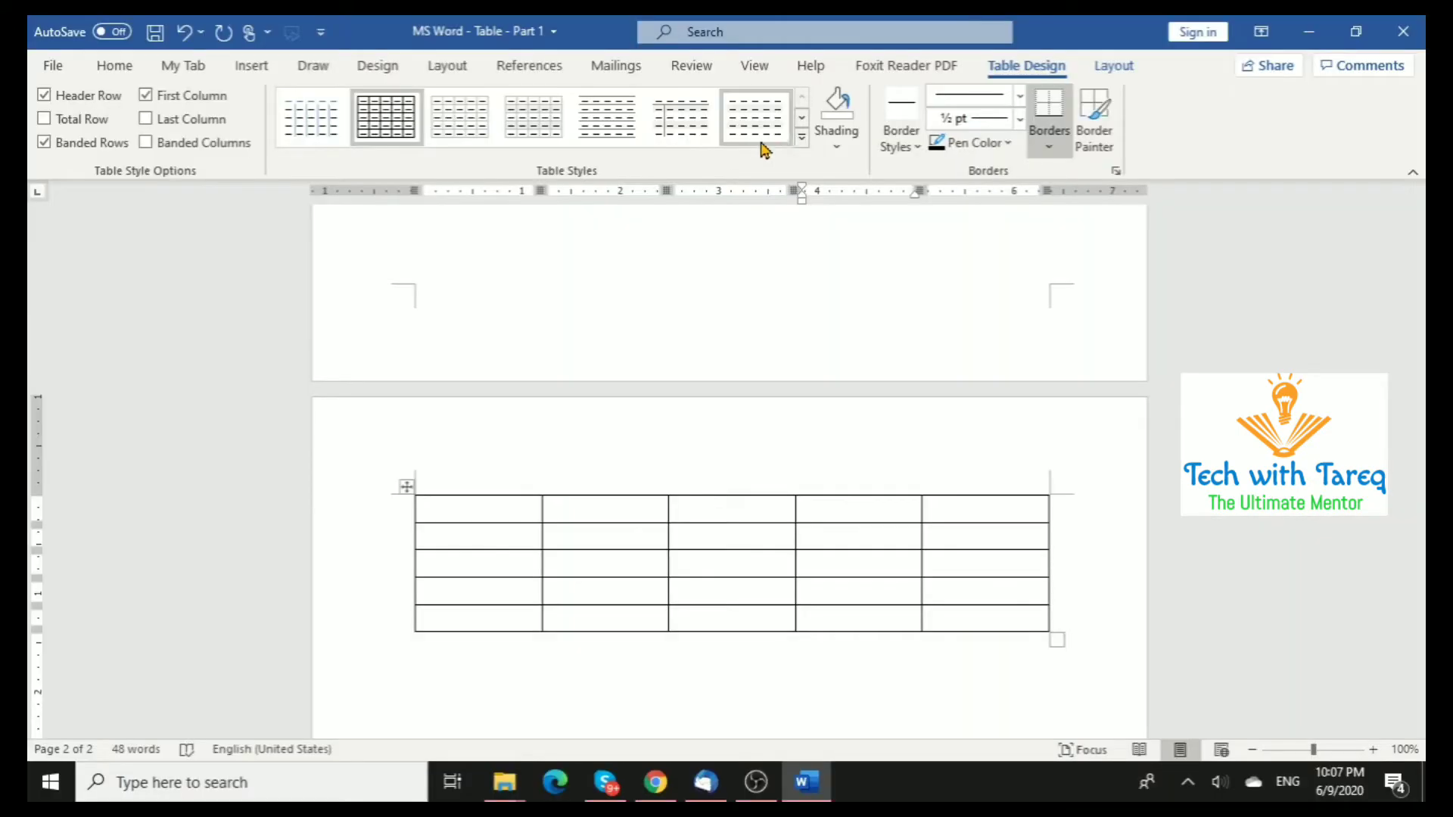
left_click(801, 135)
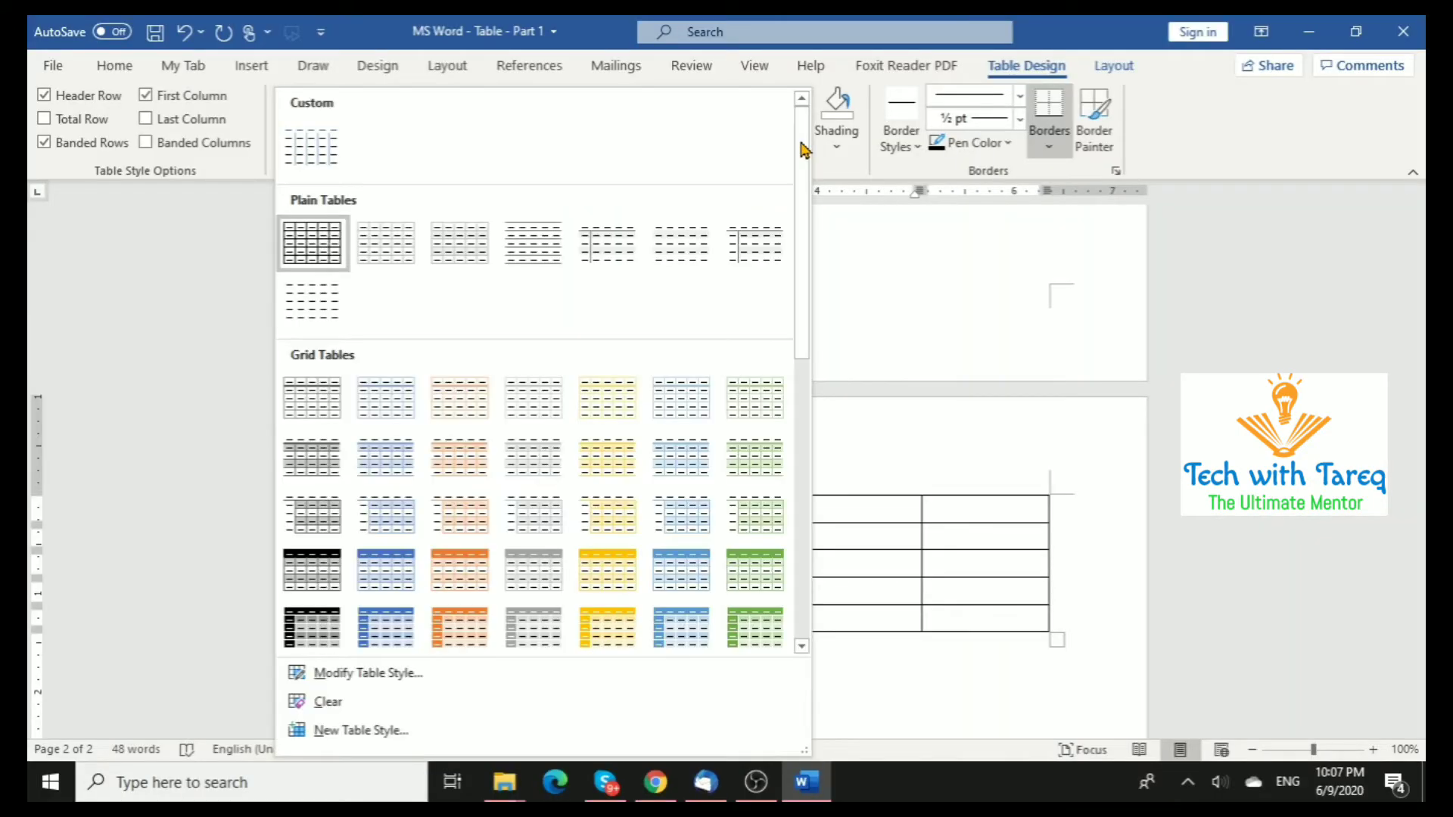
left_click_drag(804, 334, 798, 396)
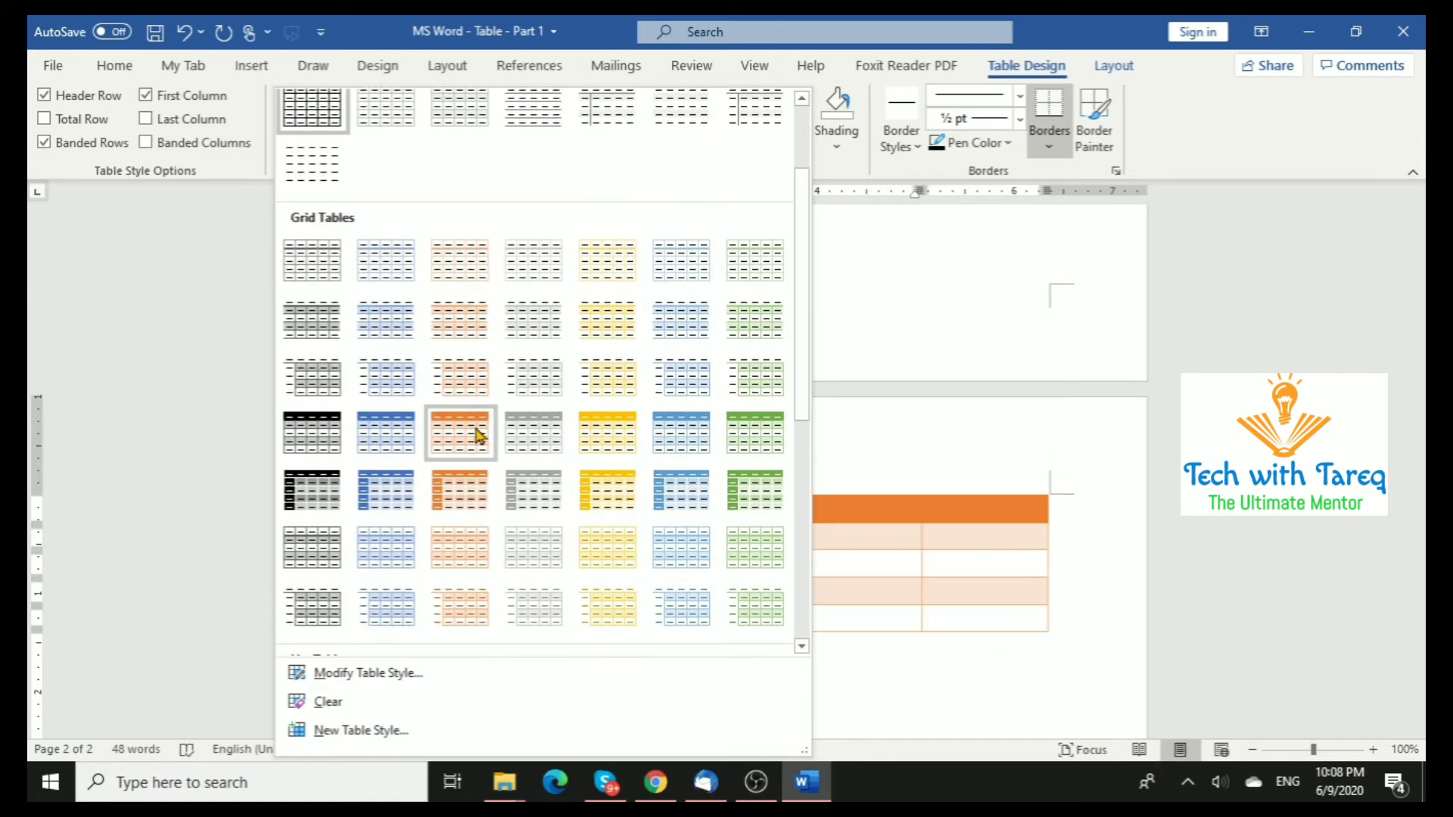
left_click(676, 437)
left_click(1152, 526)
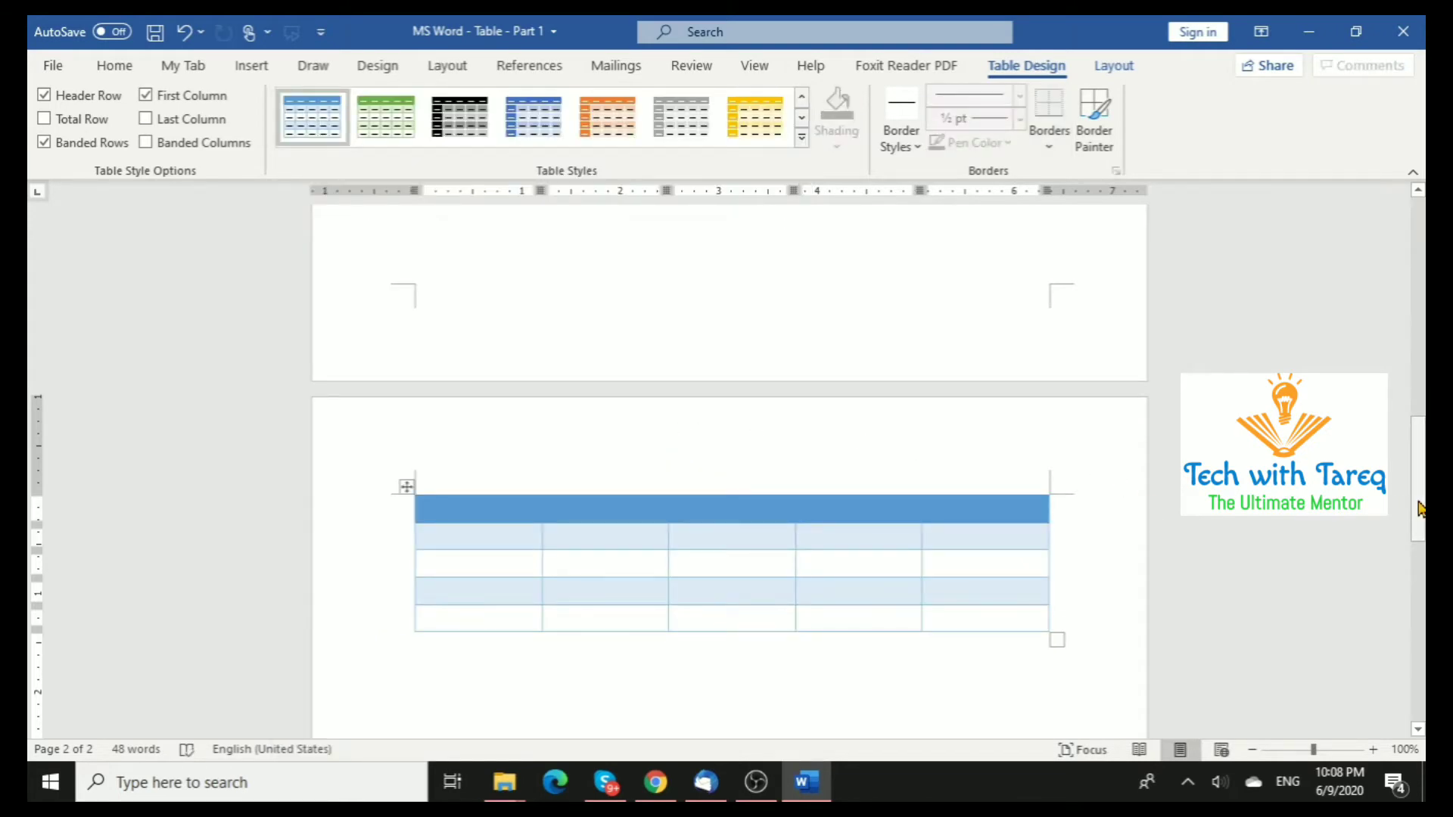
scroll(1420, 508, "down", 1)
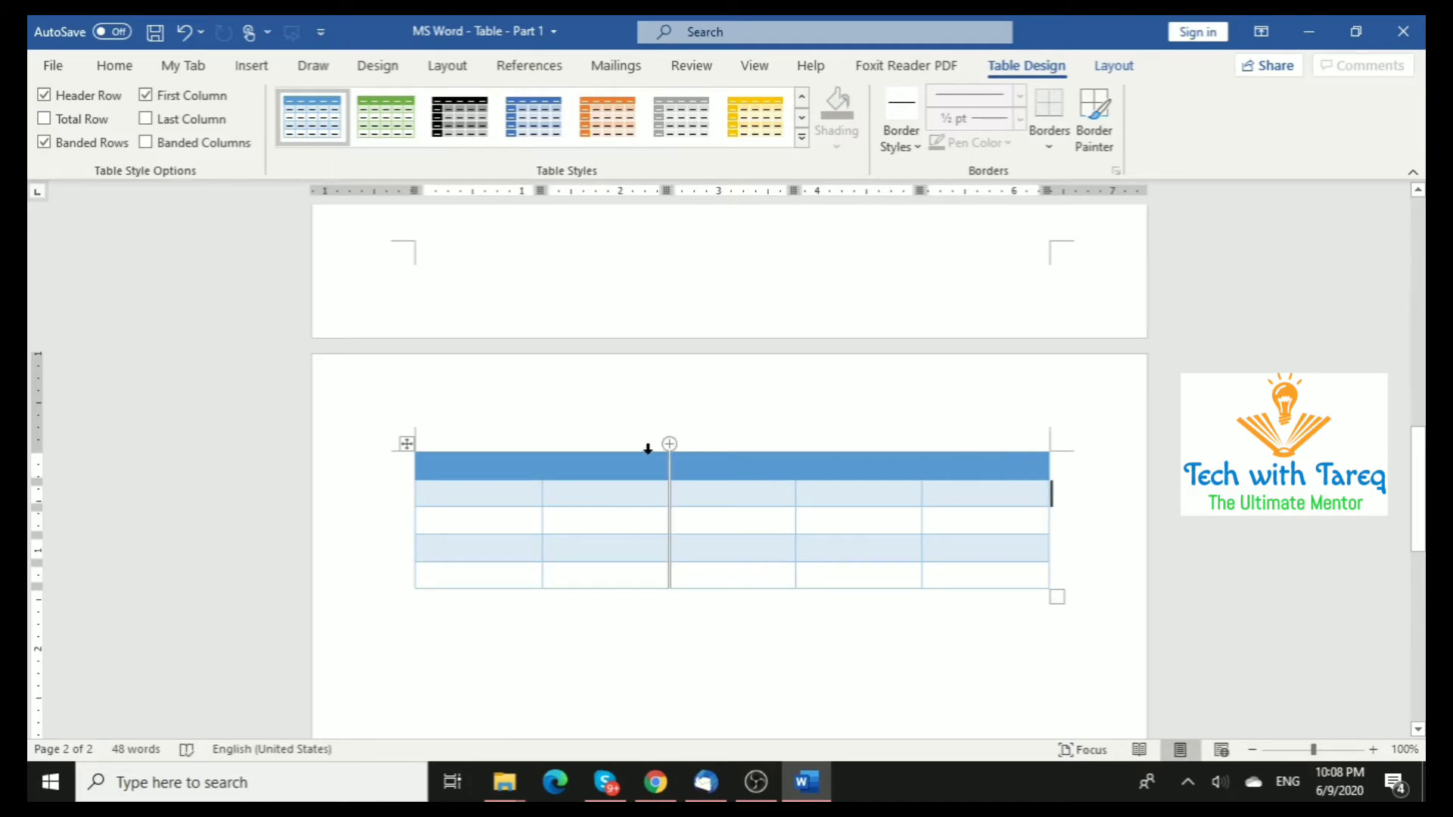
Step: Toggle the table's Banded Rows option to compare the shading, leaving it turned off
left_click(482, 497)
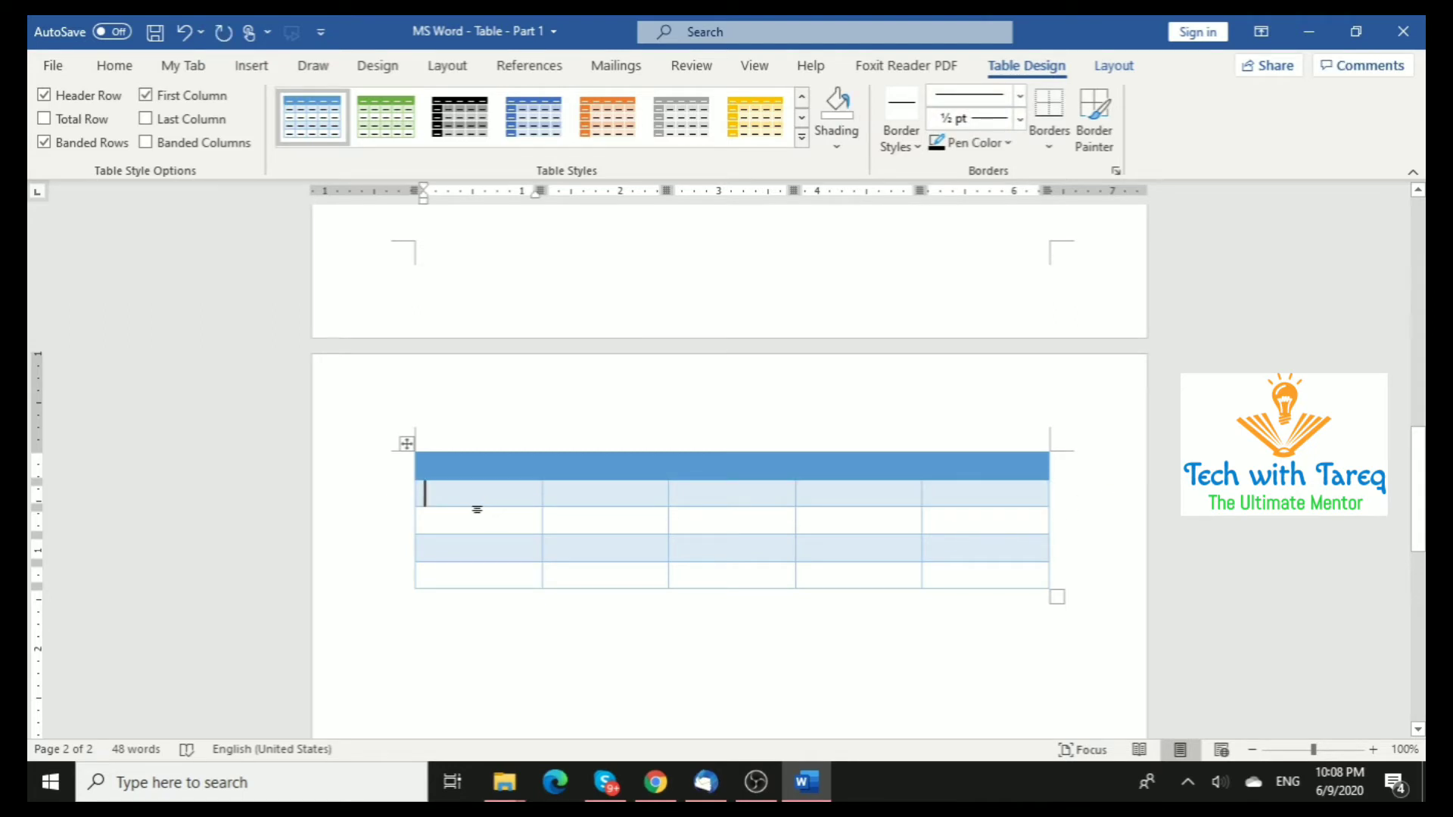
left_click(475, 558)
left_click(467, 488)
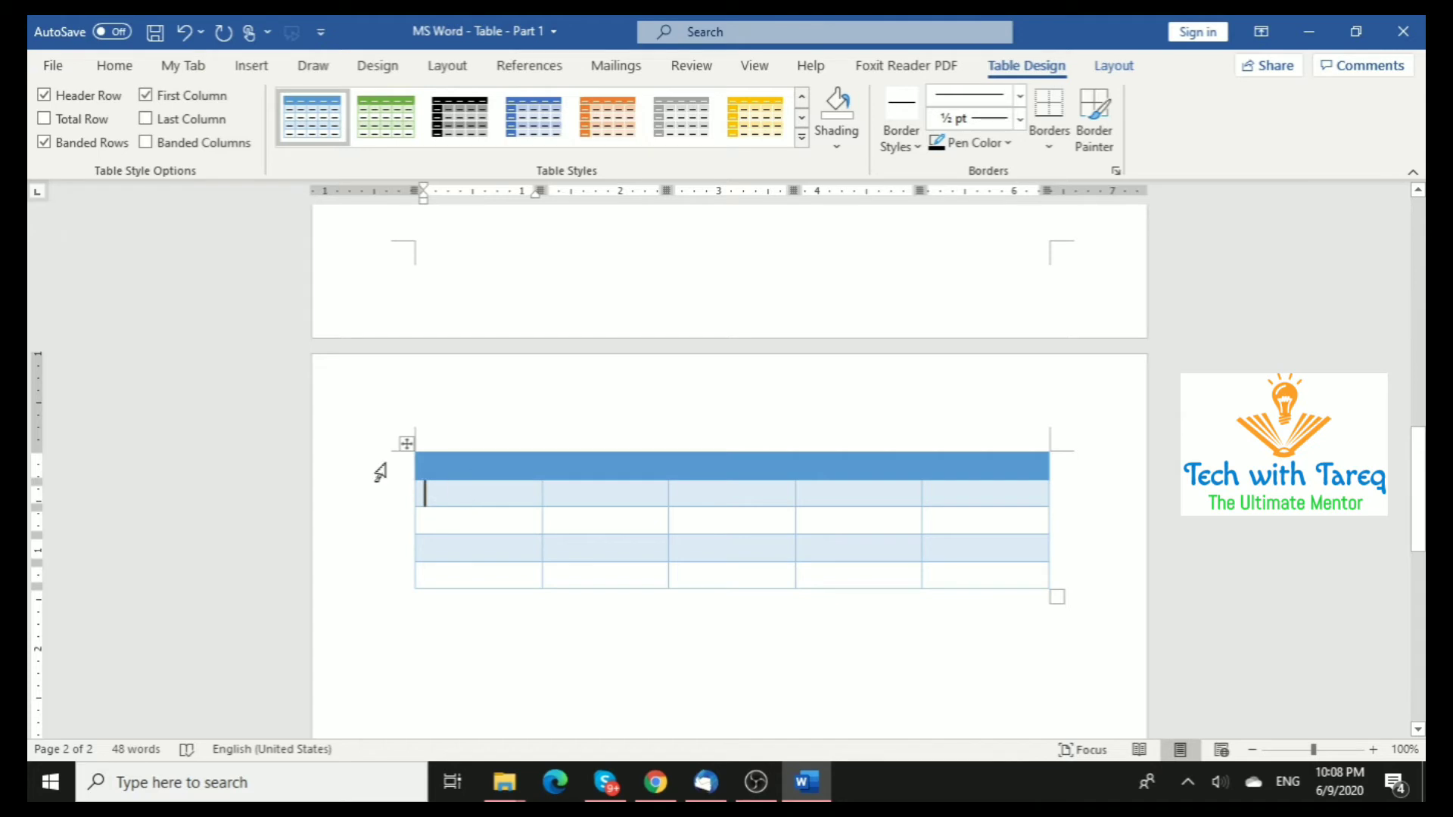
left_click(44, 143)
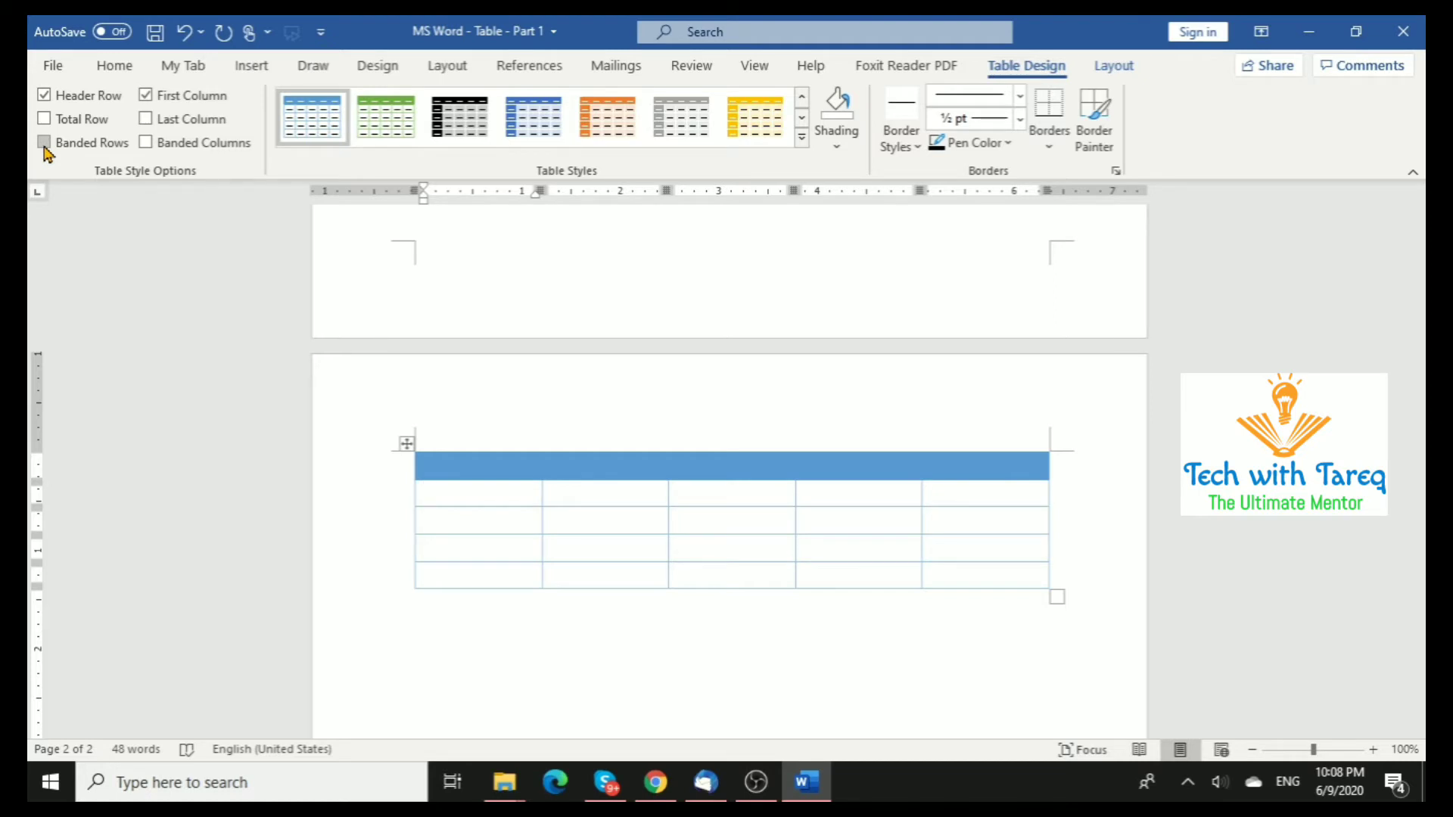
left_click(44, 147)
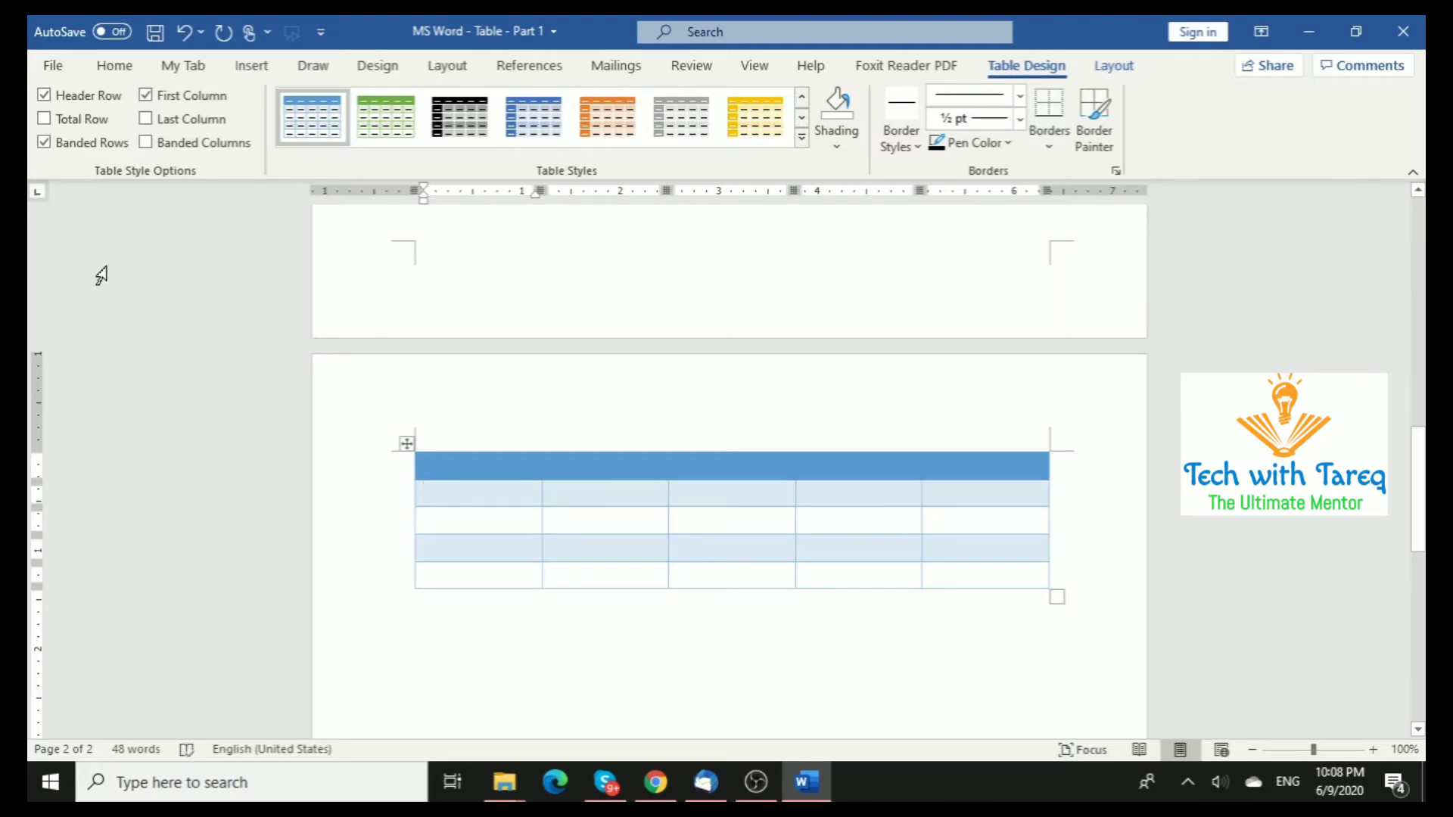
left_click(44, 143)
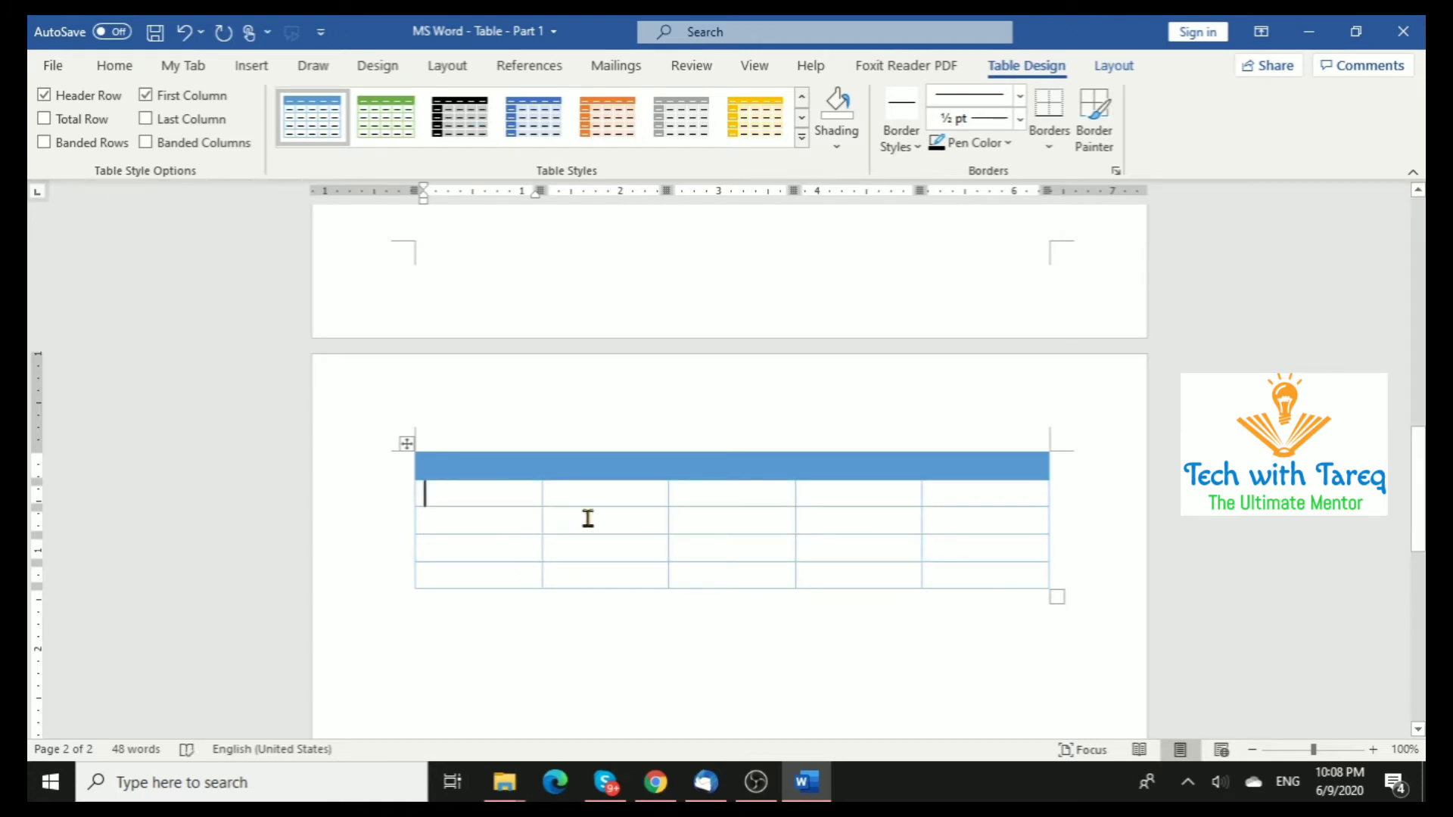
Step: Try the table with Banded Columns on and with Header Row off, restoring both options
left_click(146, 143)
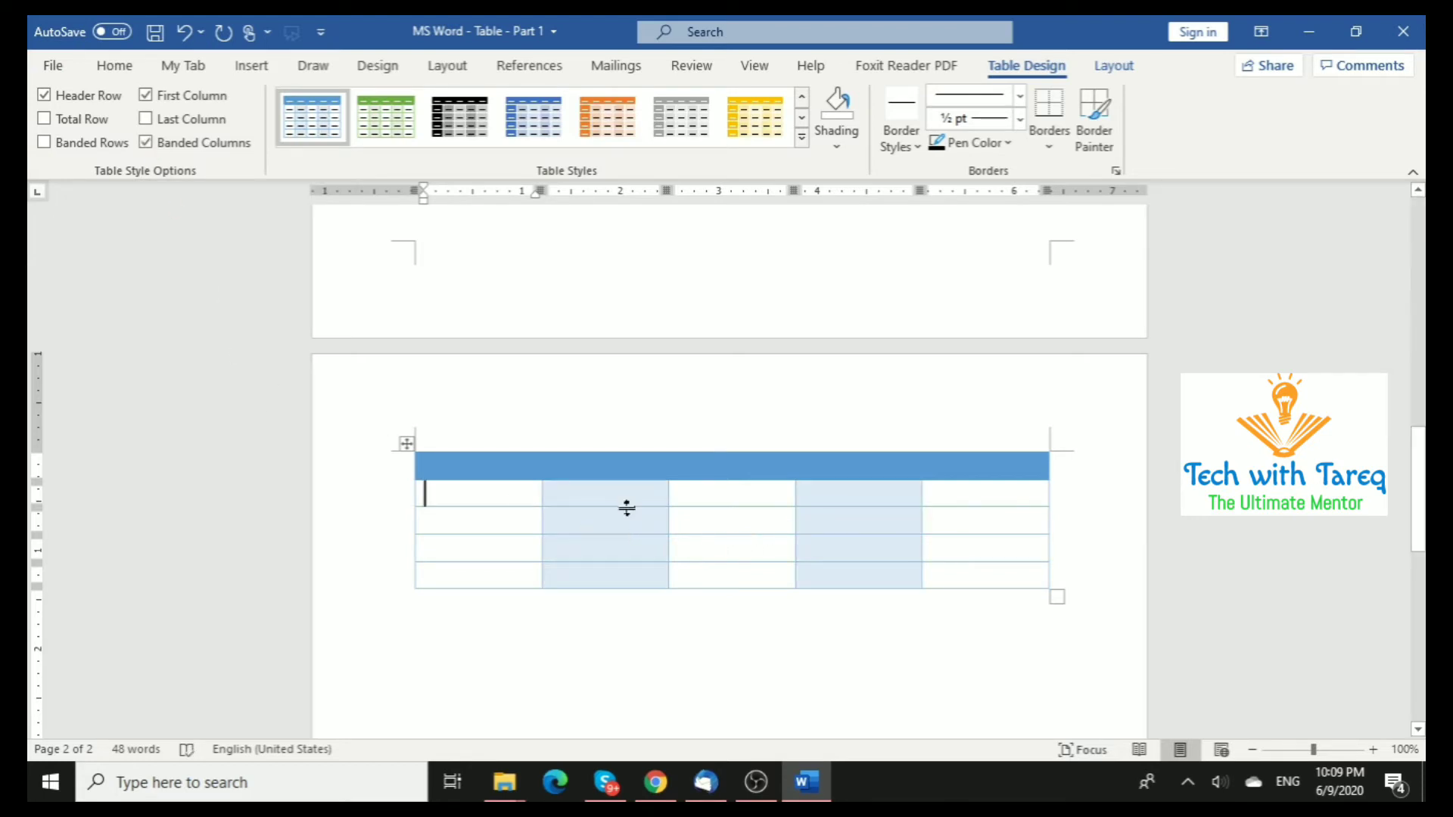
left_click(151, 143)
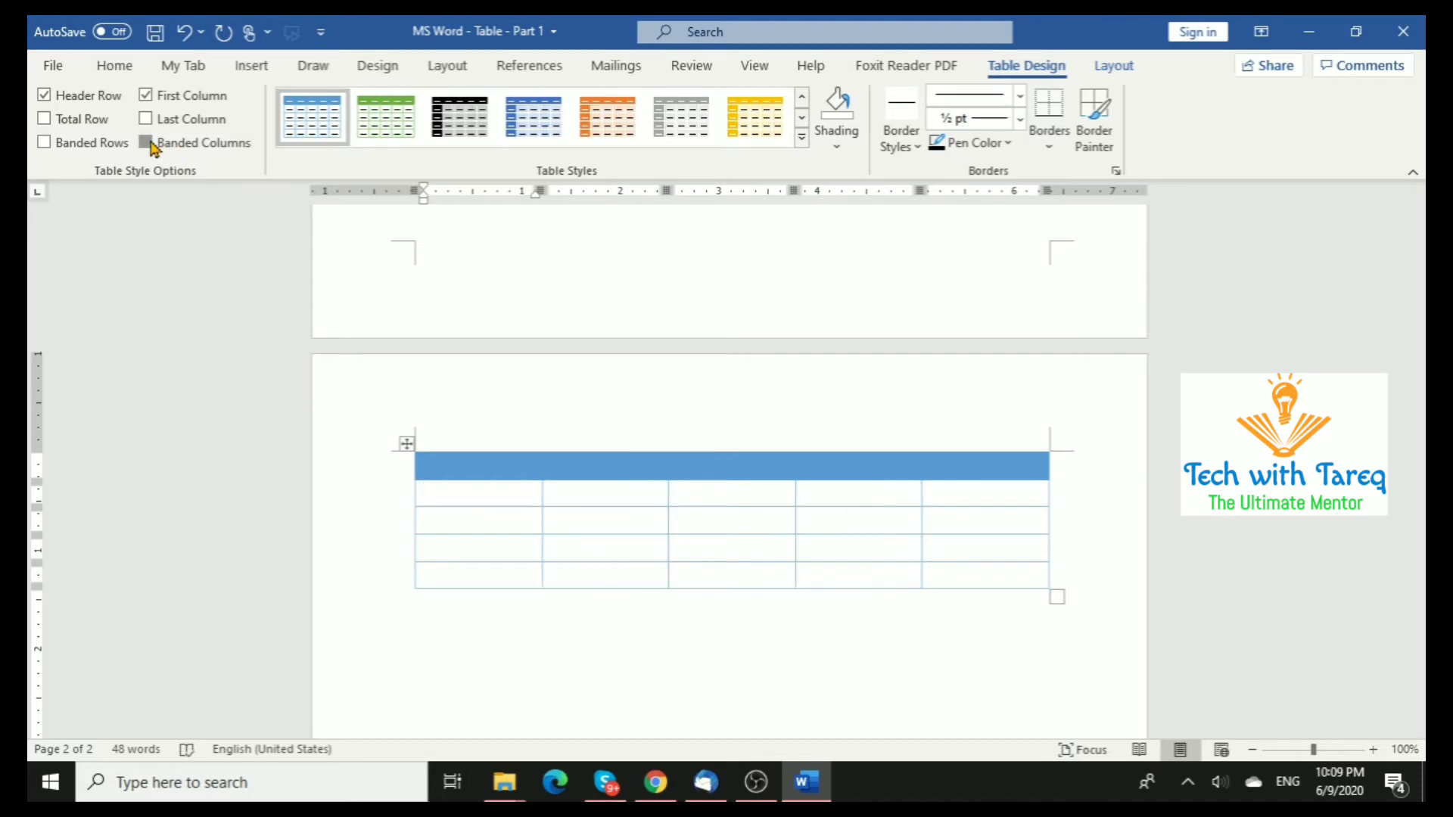
left_click(151, 143)
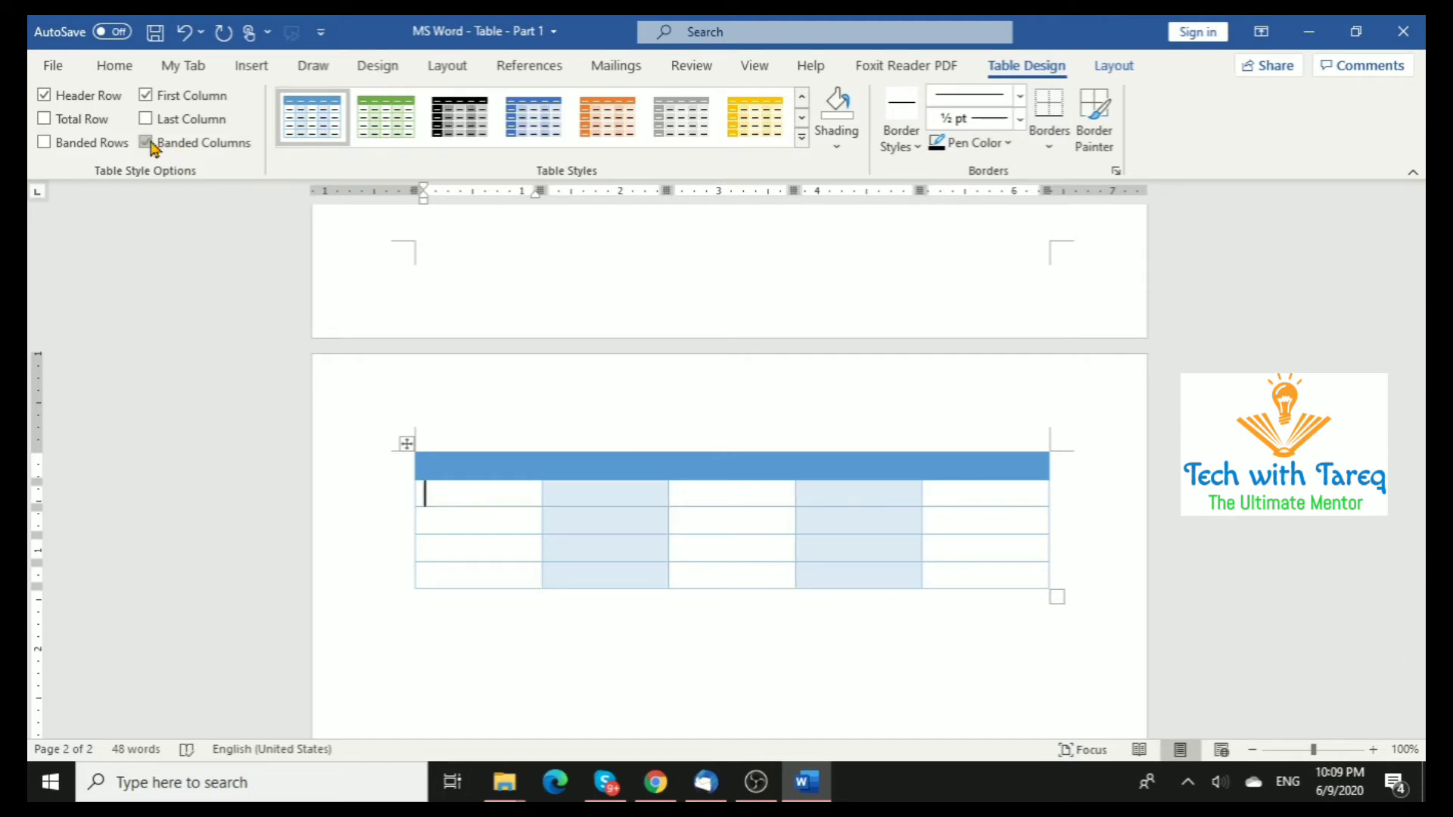
left_click(150, 143)
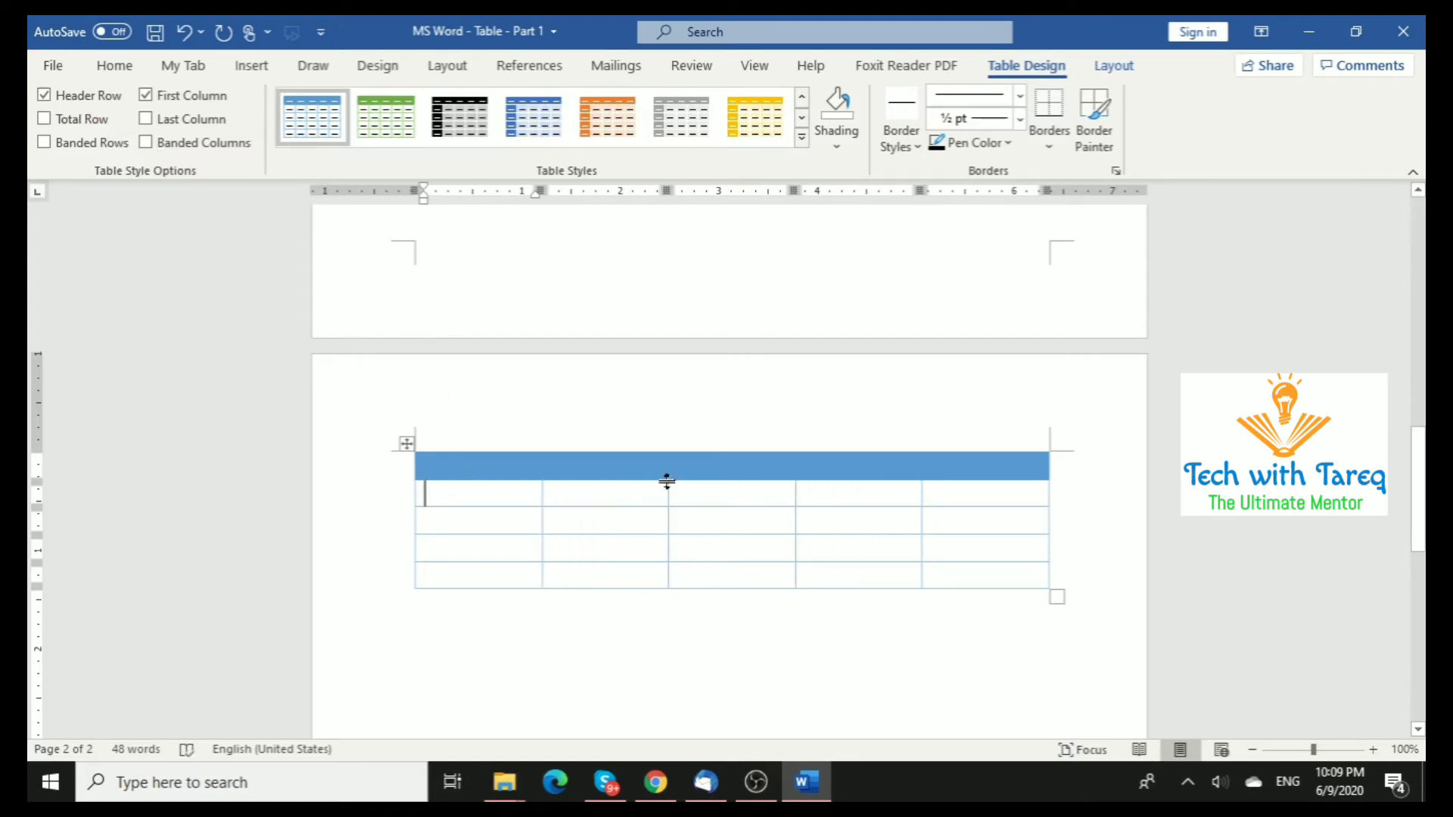
left_click(46, 97)
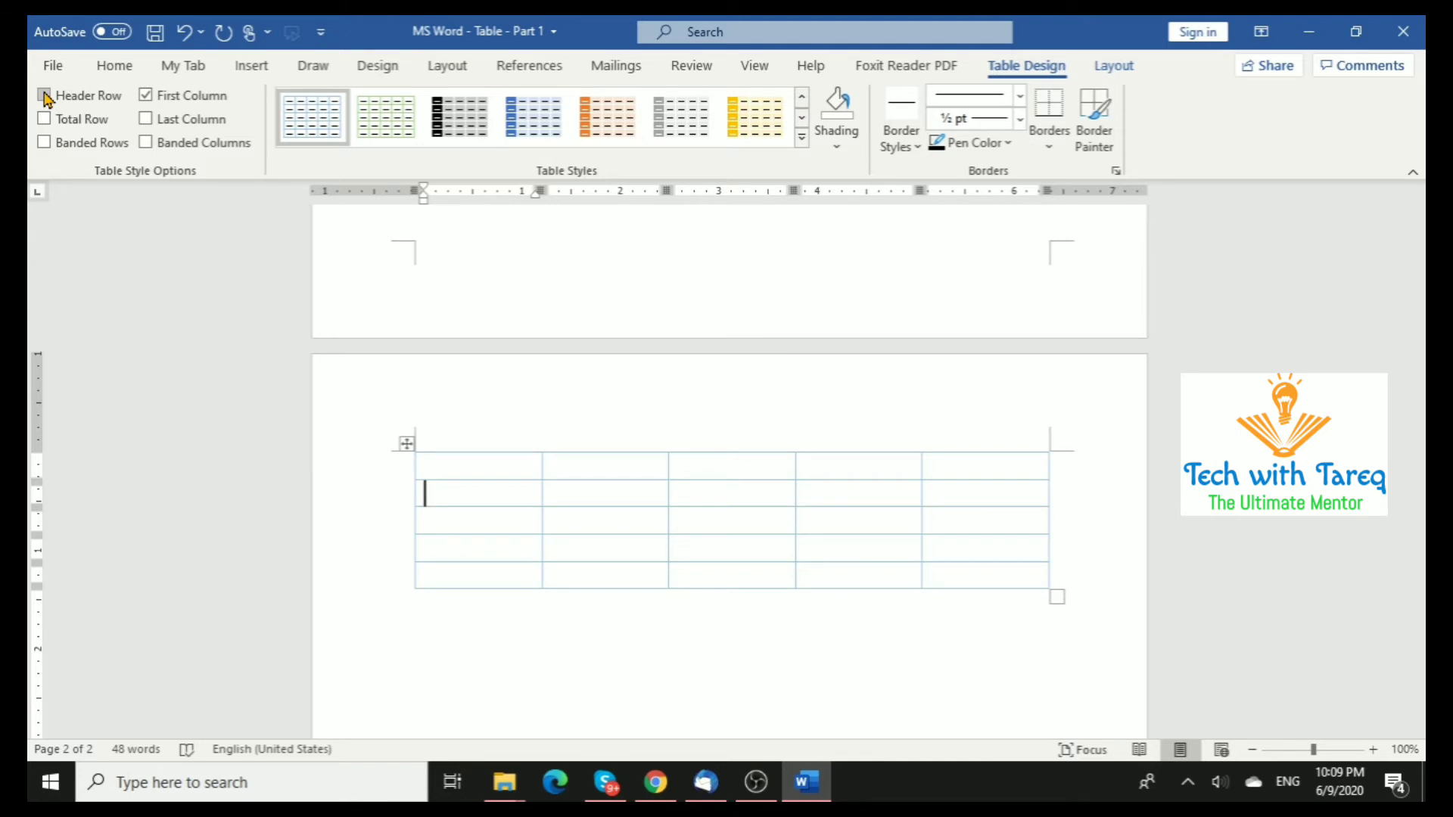
left_click(44, 96)
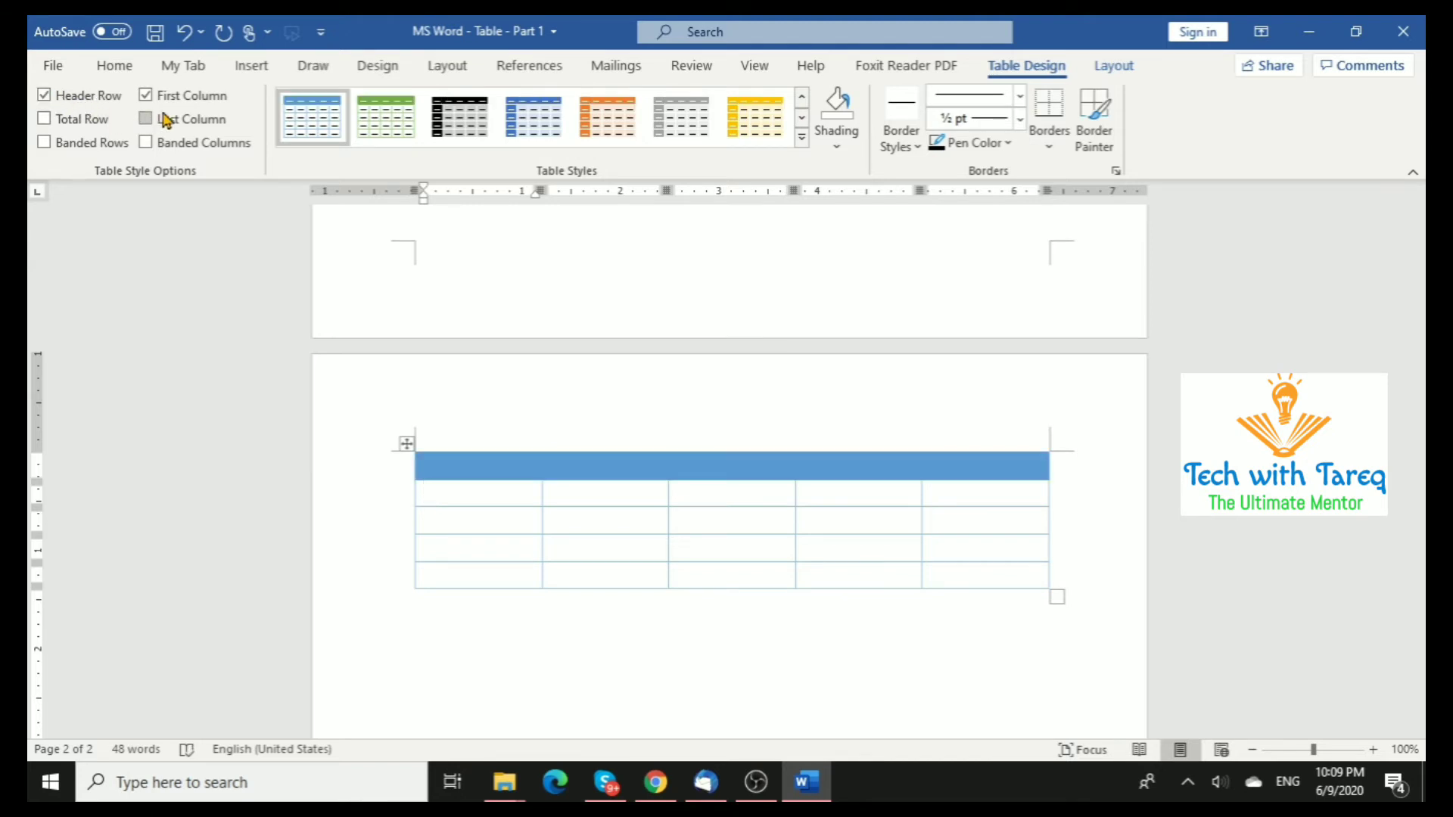
Step: Apply the dark grid table style with a black header row and black first column to the table
left_click(801, 136)
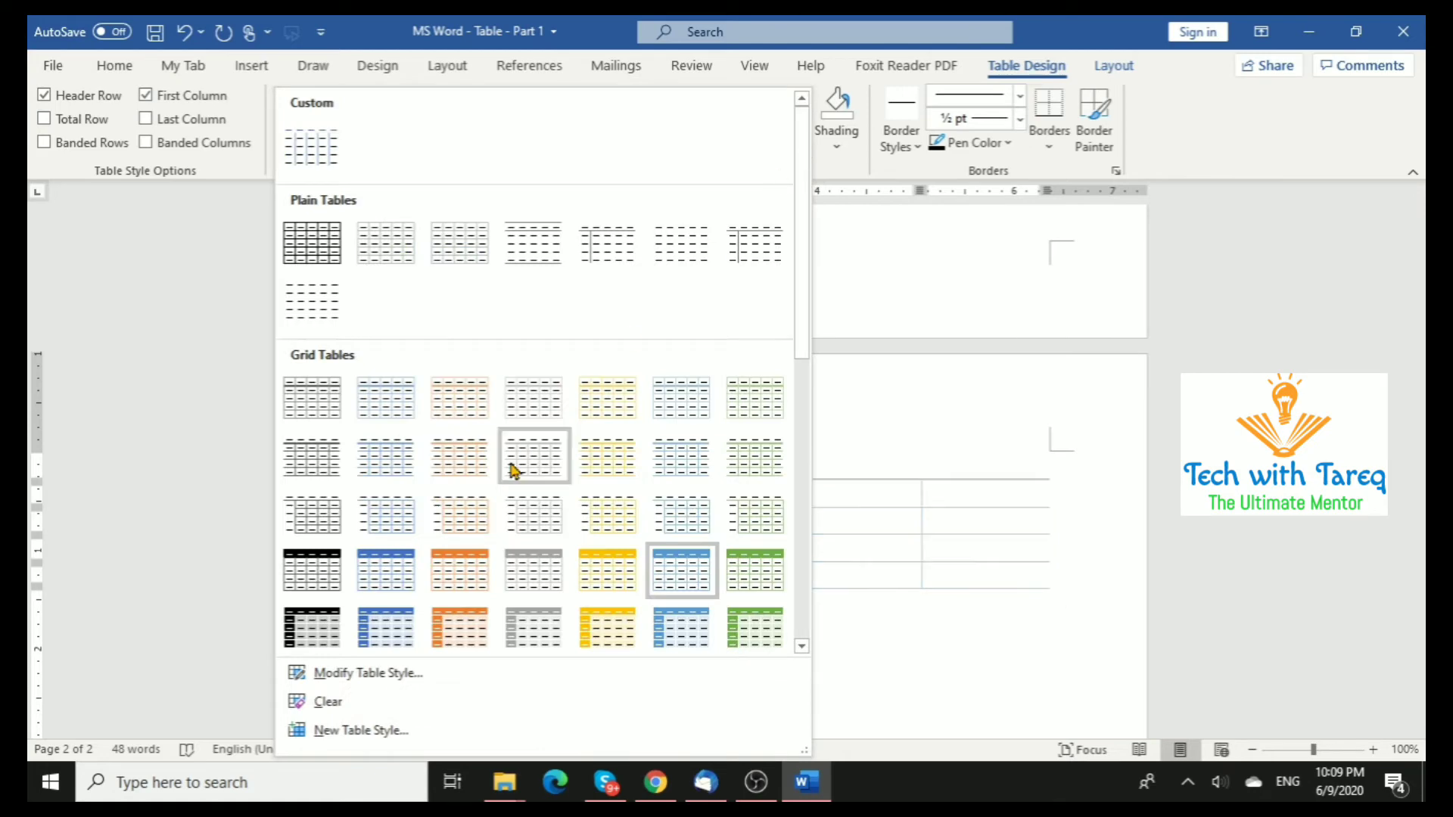
left_click(319, 642)
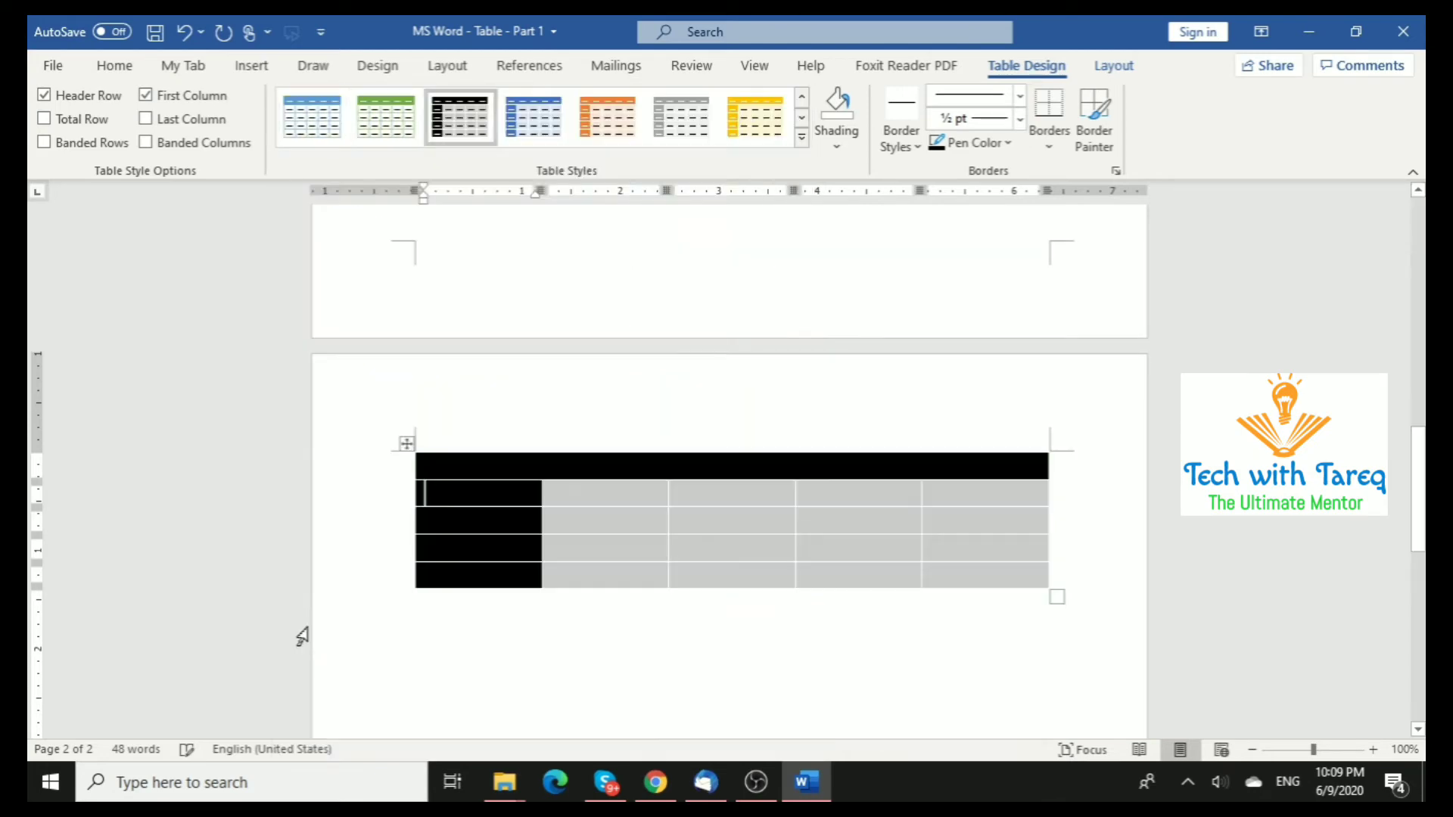
left_click(1121, 475)
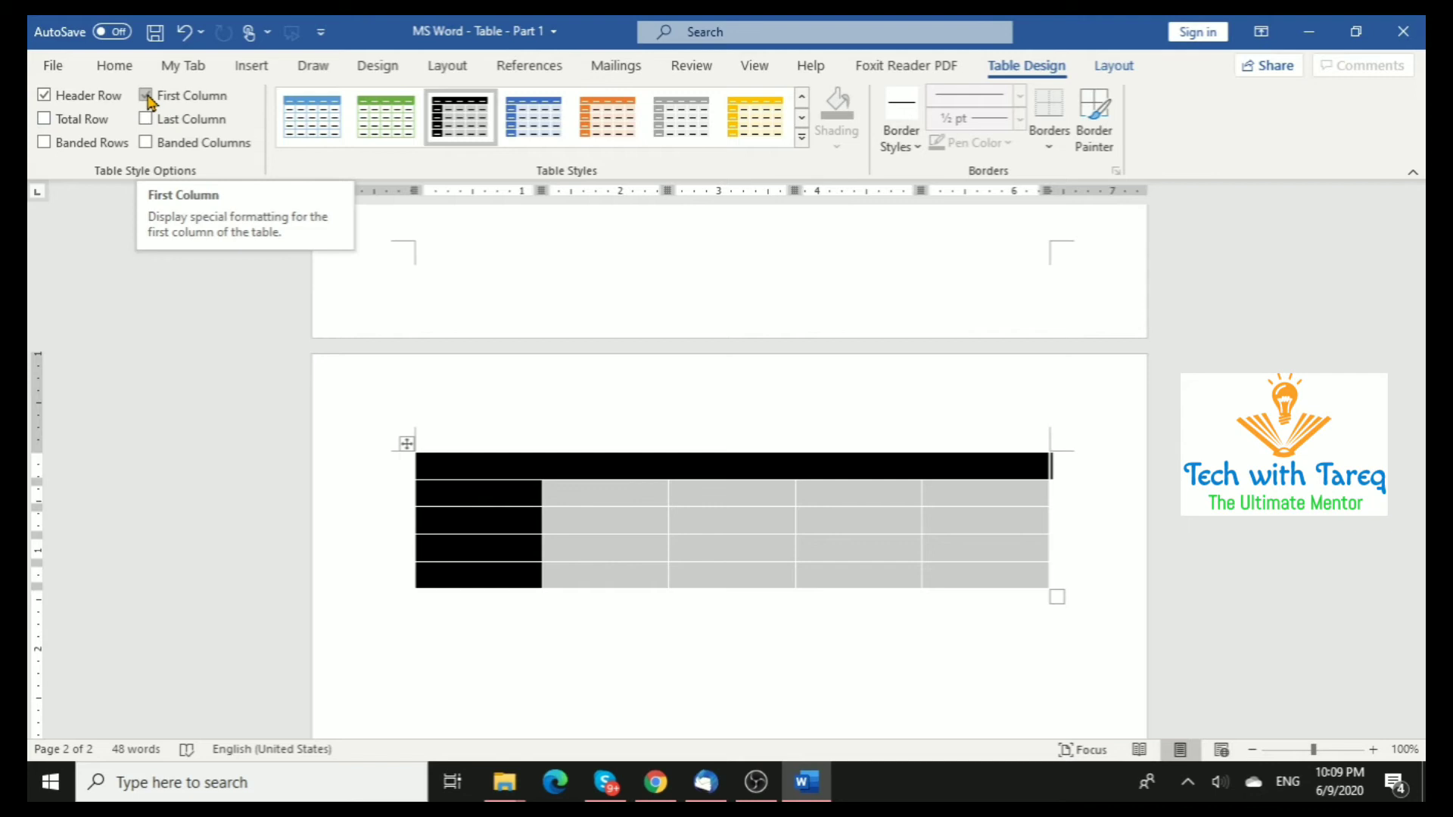
Step: Toggle First Column off and back on, and turn on the Last Column and Total Row options
left_click(147, 96)
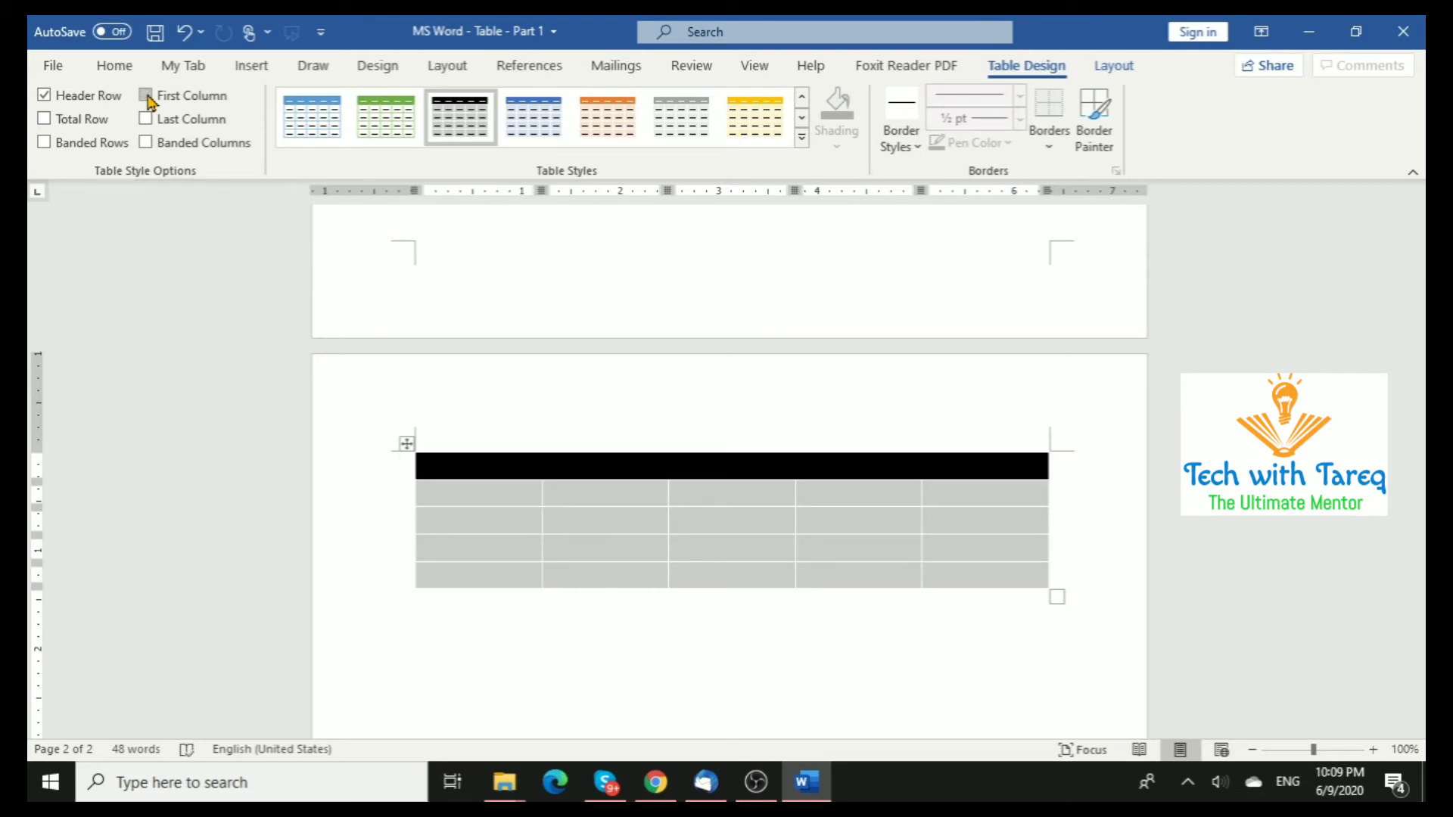
left_click(147, 96)
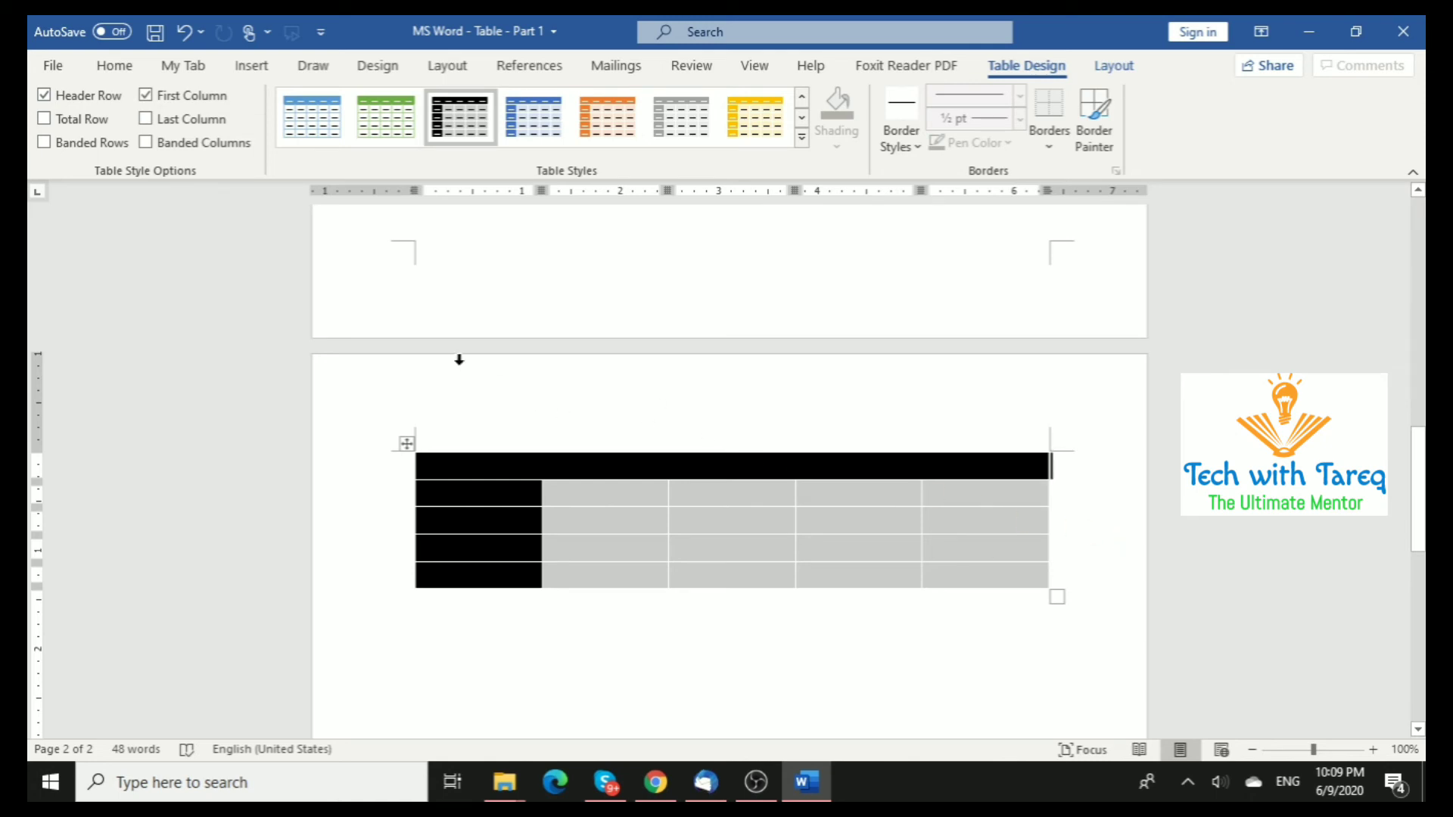
left_click(147, 119)
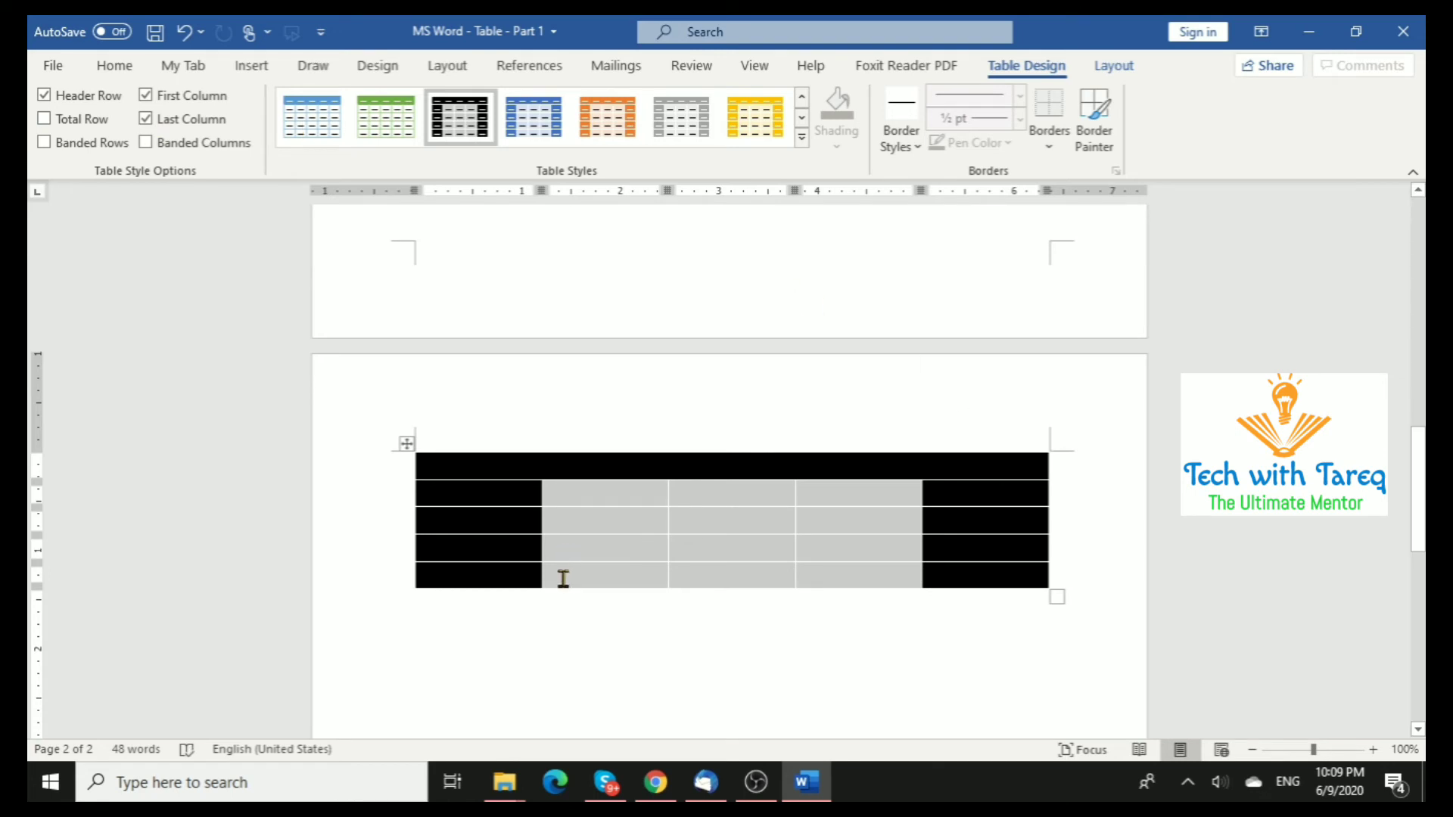
left_click(43, 120)
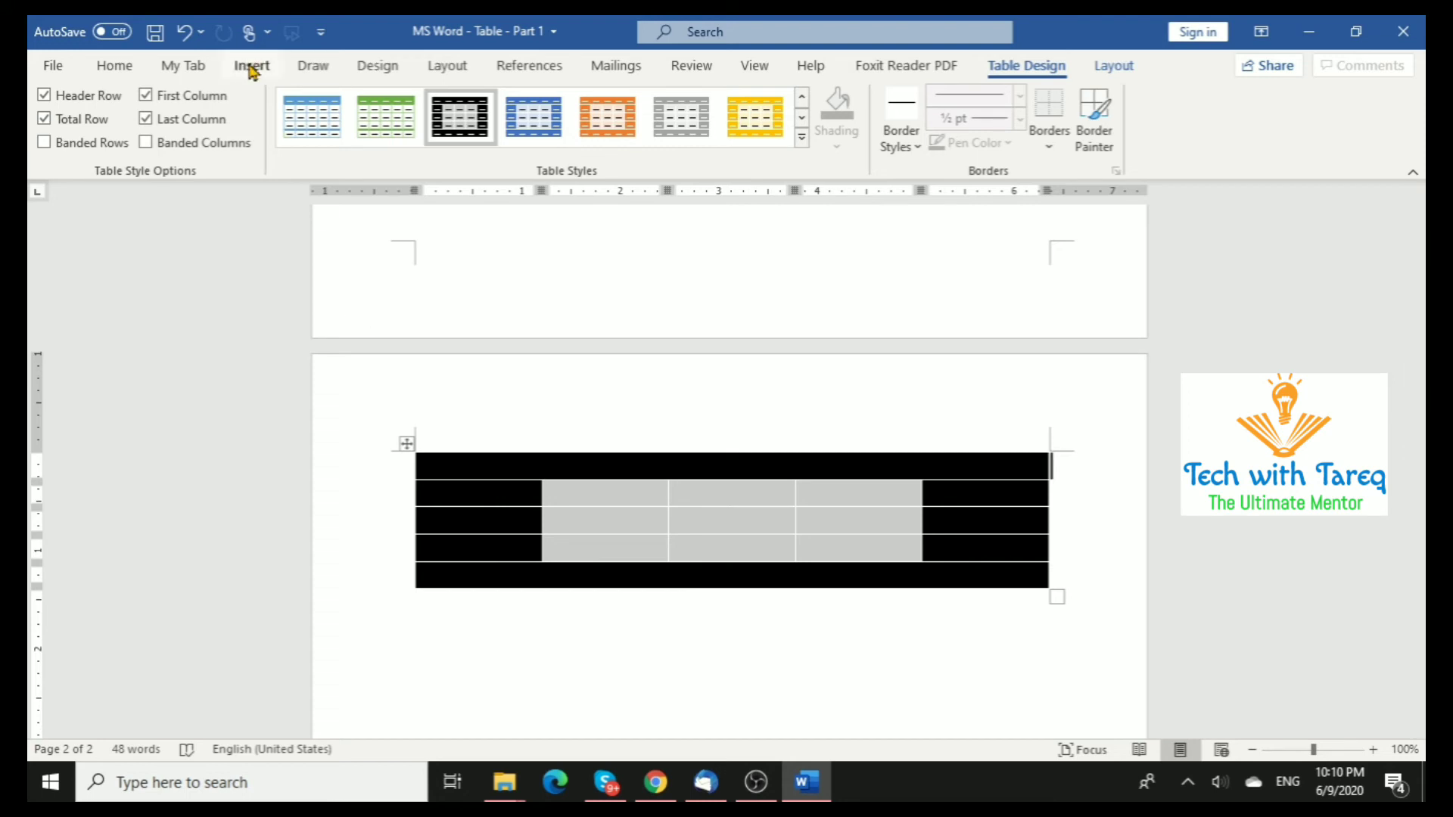
Step: Delete the entire dark-styled table from the second page
left_click(406, 448)
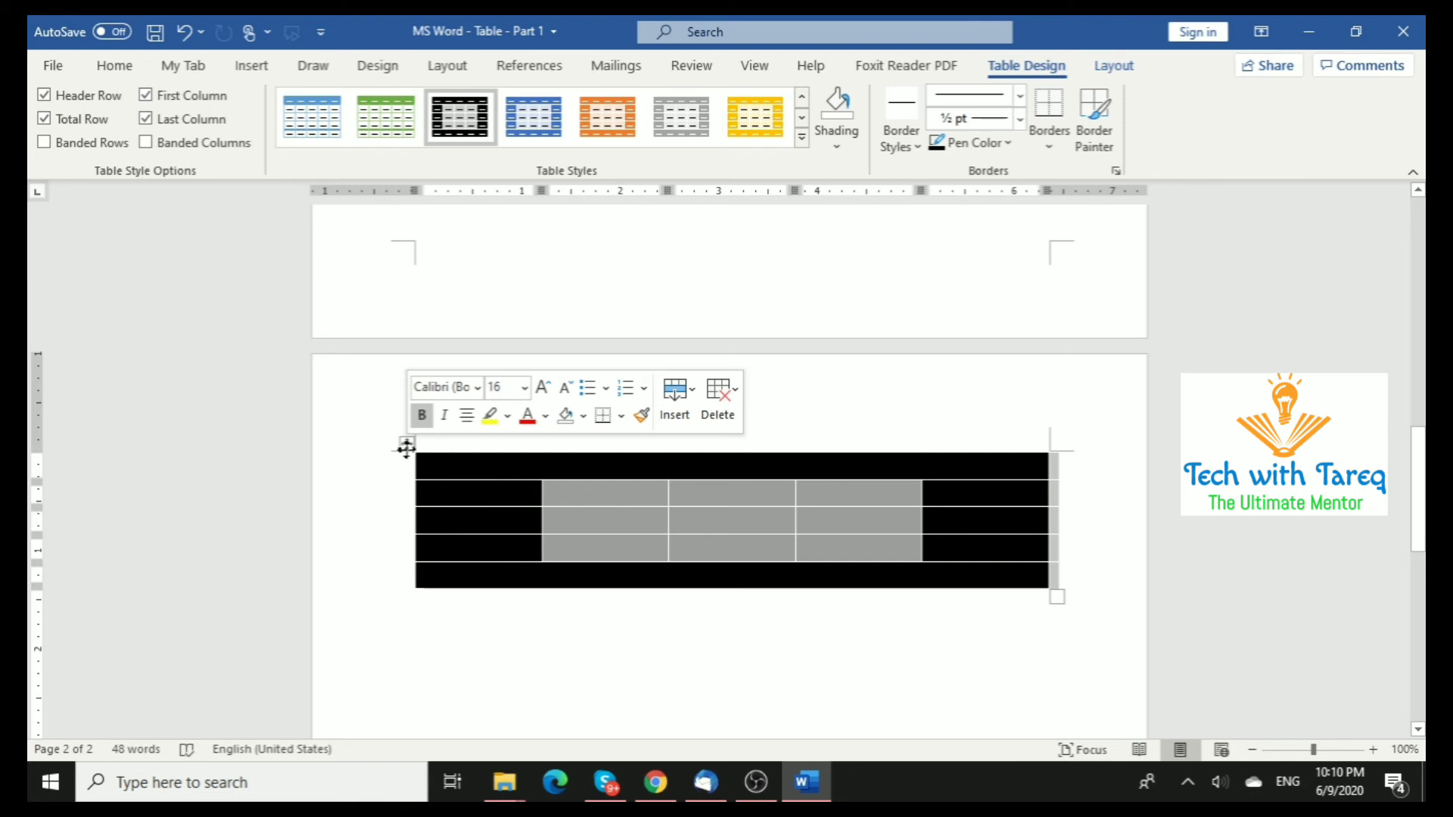
left_click(731, 416)
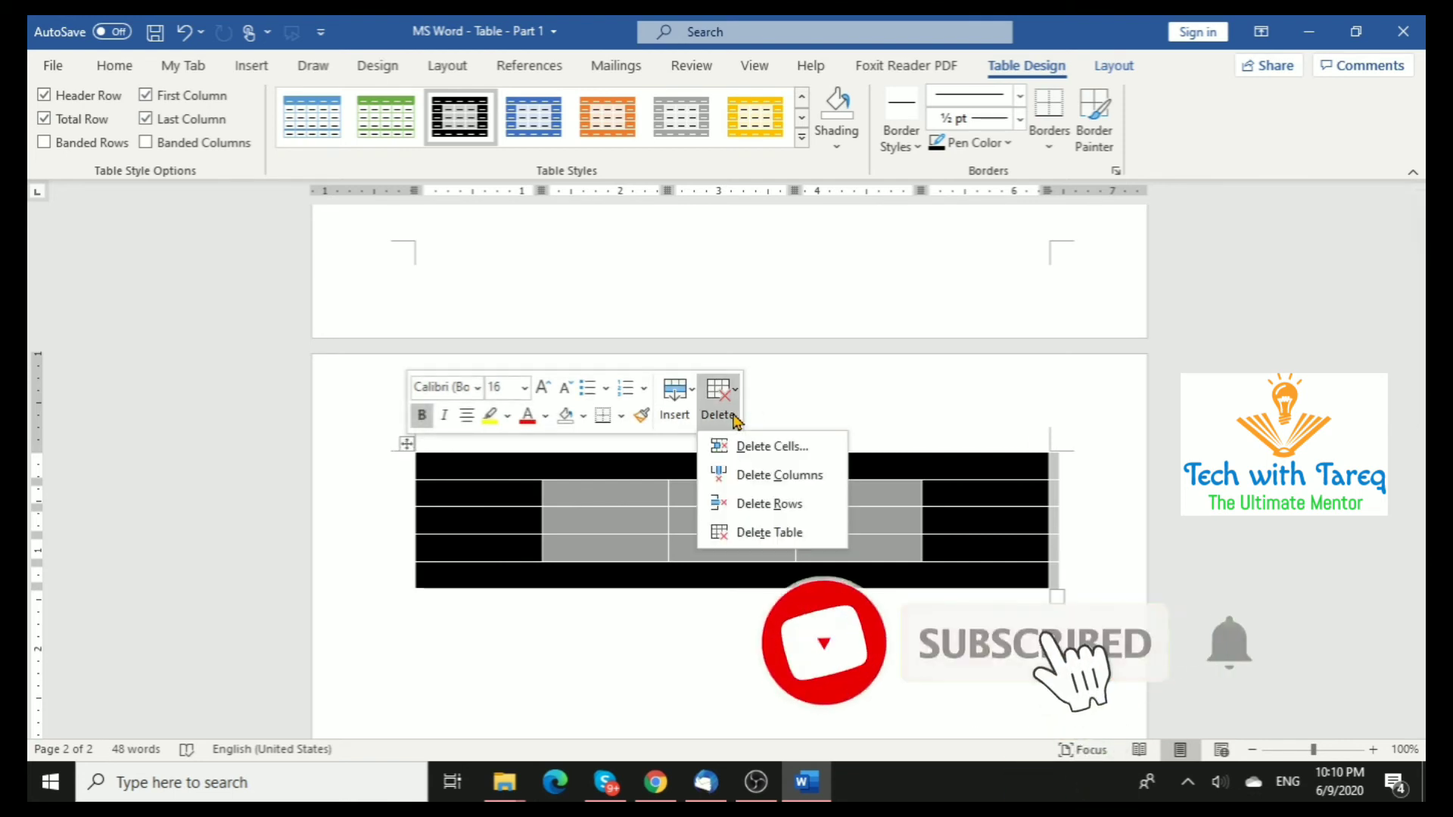
left_click(778, 534)
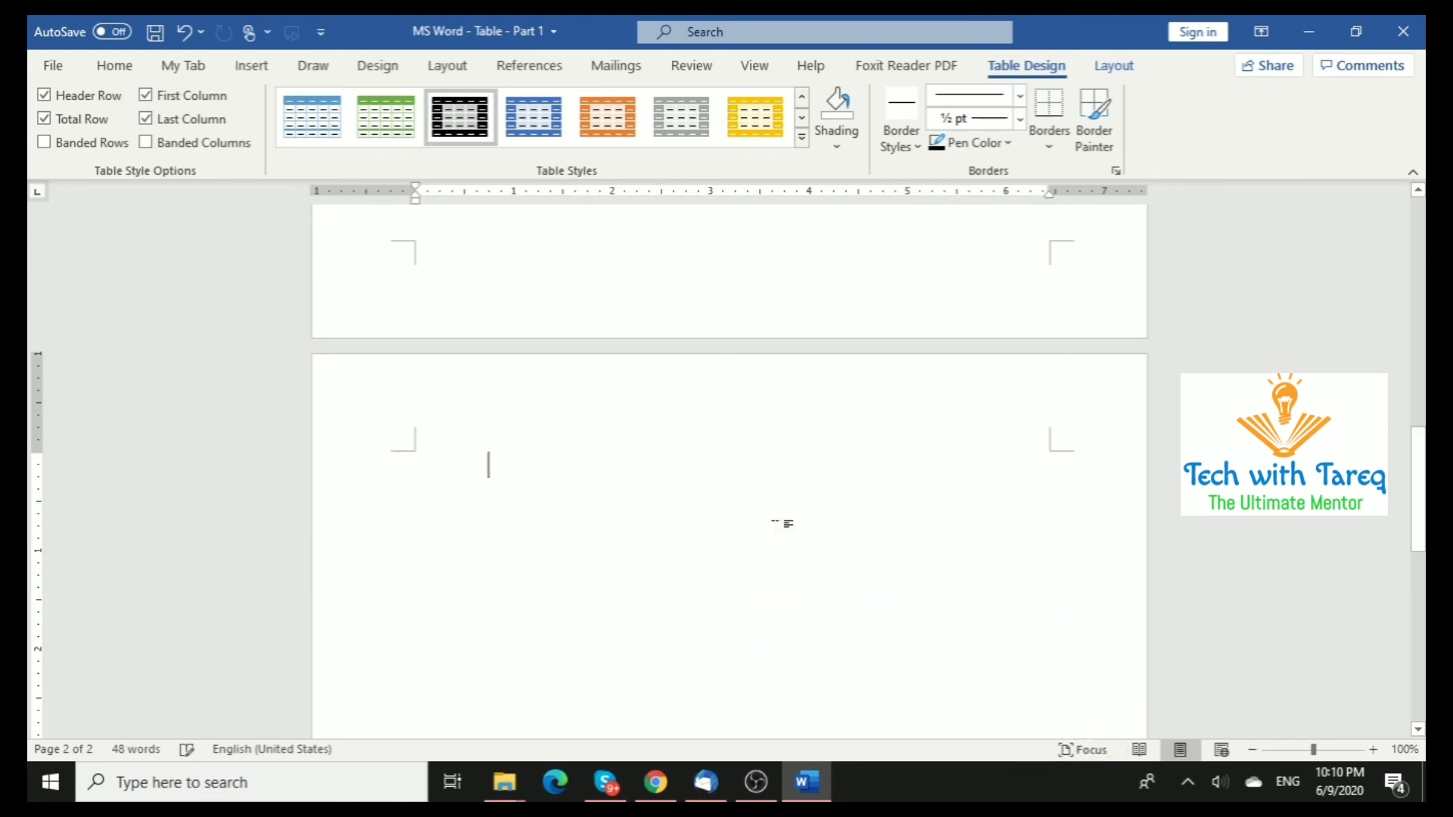
Step: Insert the built-in Double Table quick table with the Greek alphabet on the second page and return to the topic list
left_click(253, 69)
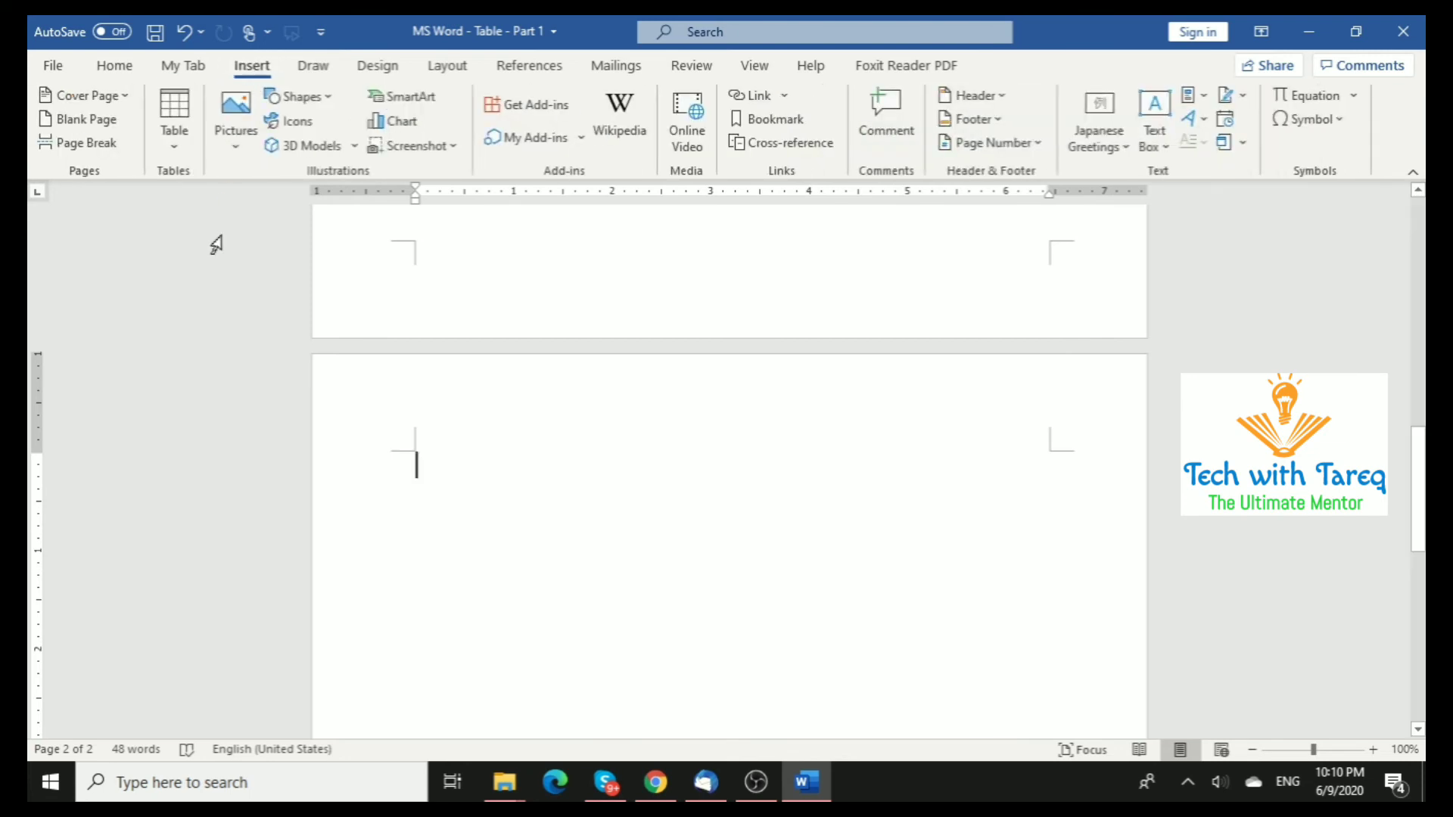
left_click(175, 153)
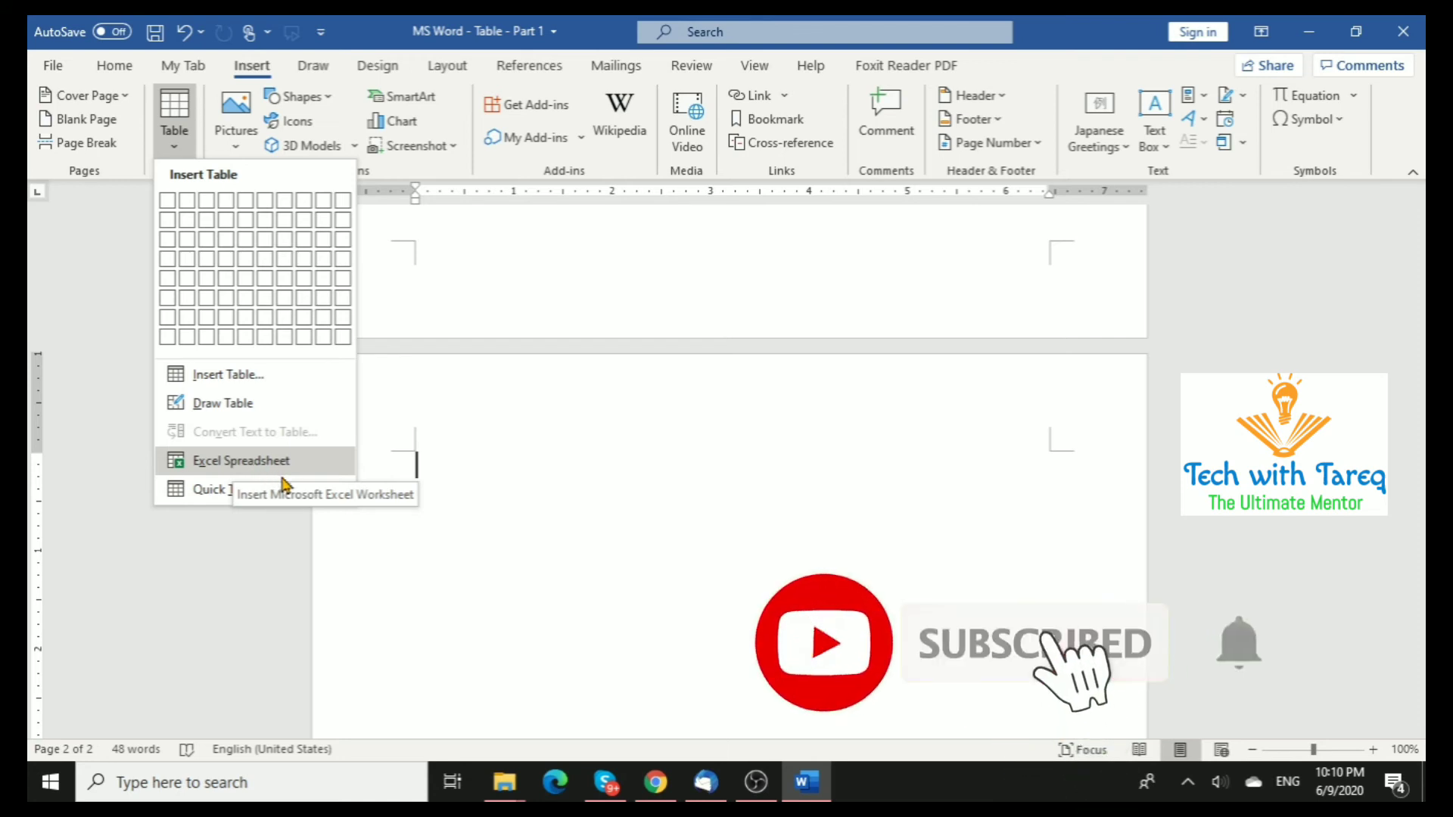
mouse_move(251, 492)
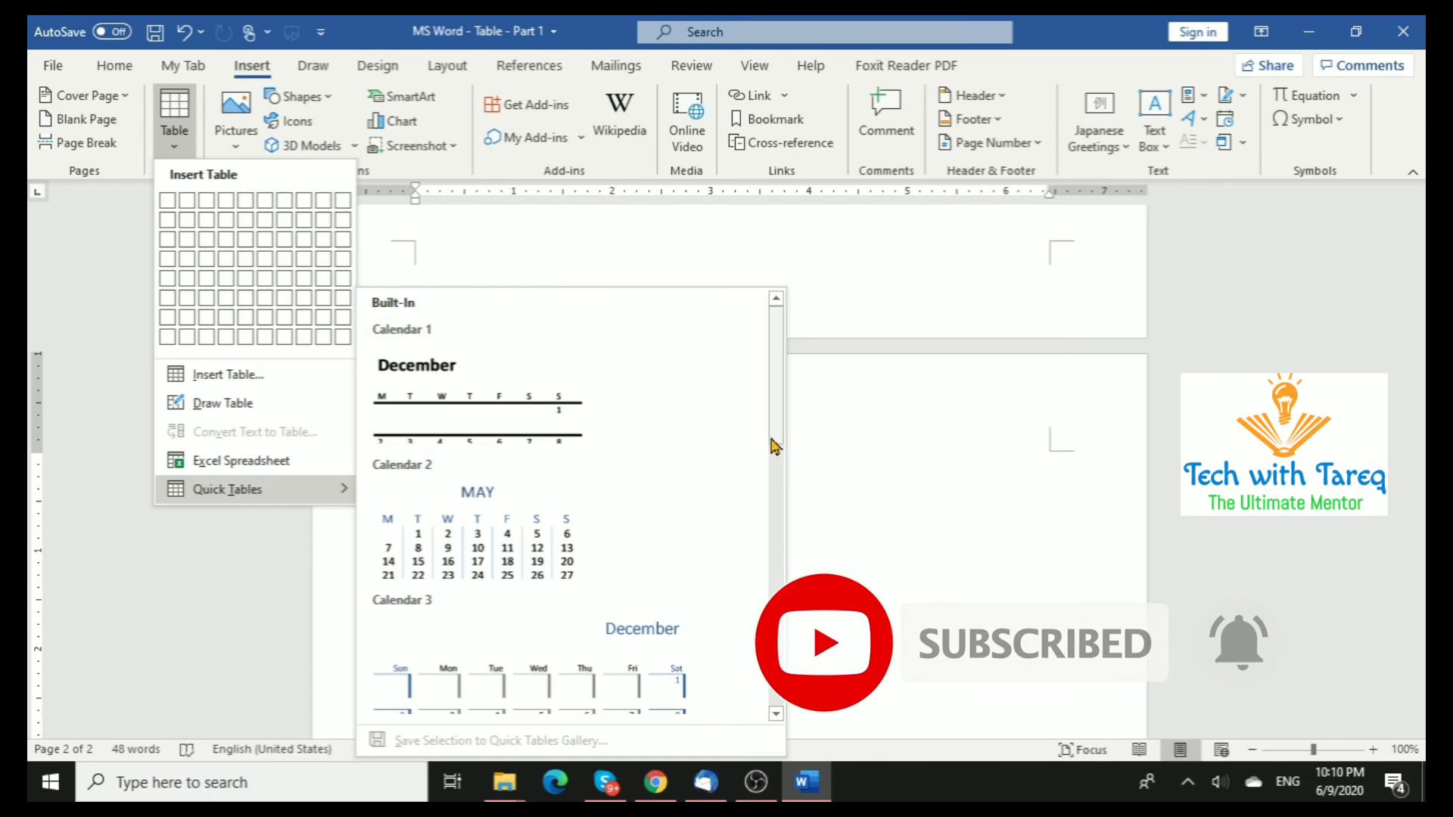
left_click_drag(775, 438, 774, 576)
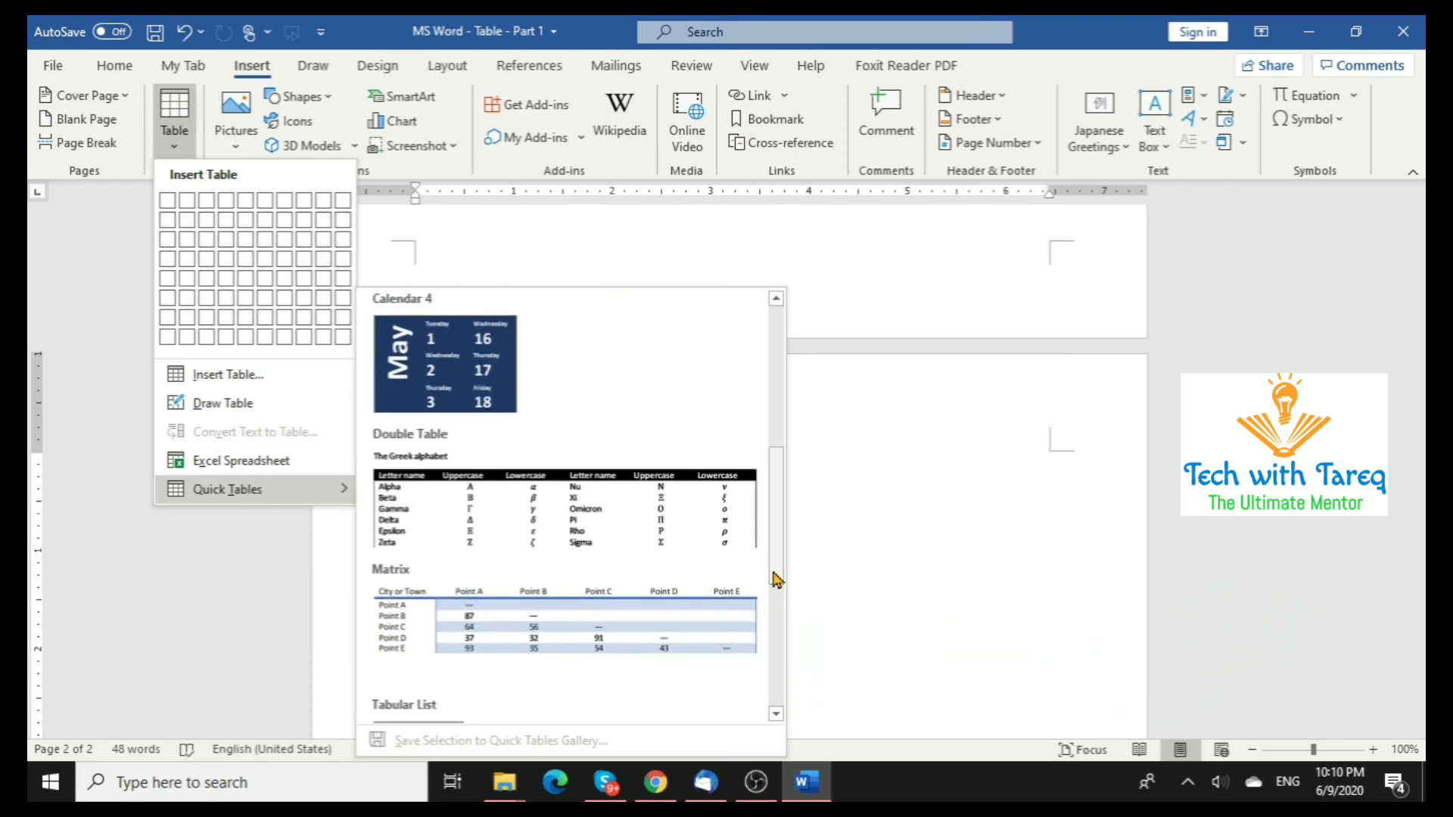
left_click(627, 517)
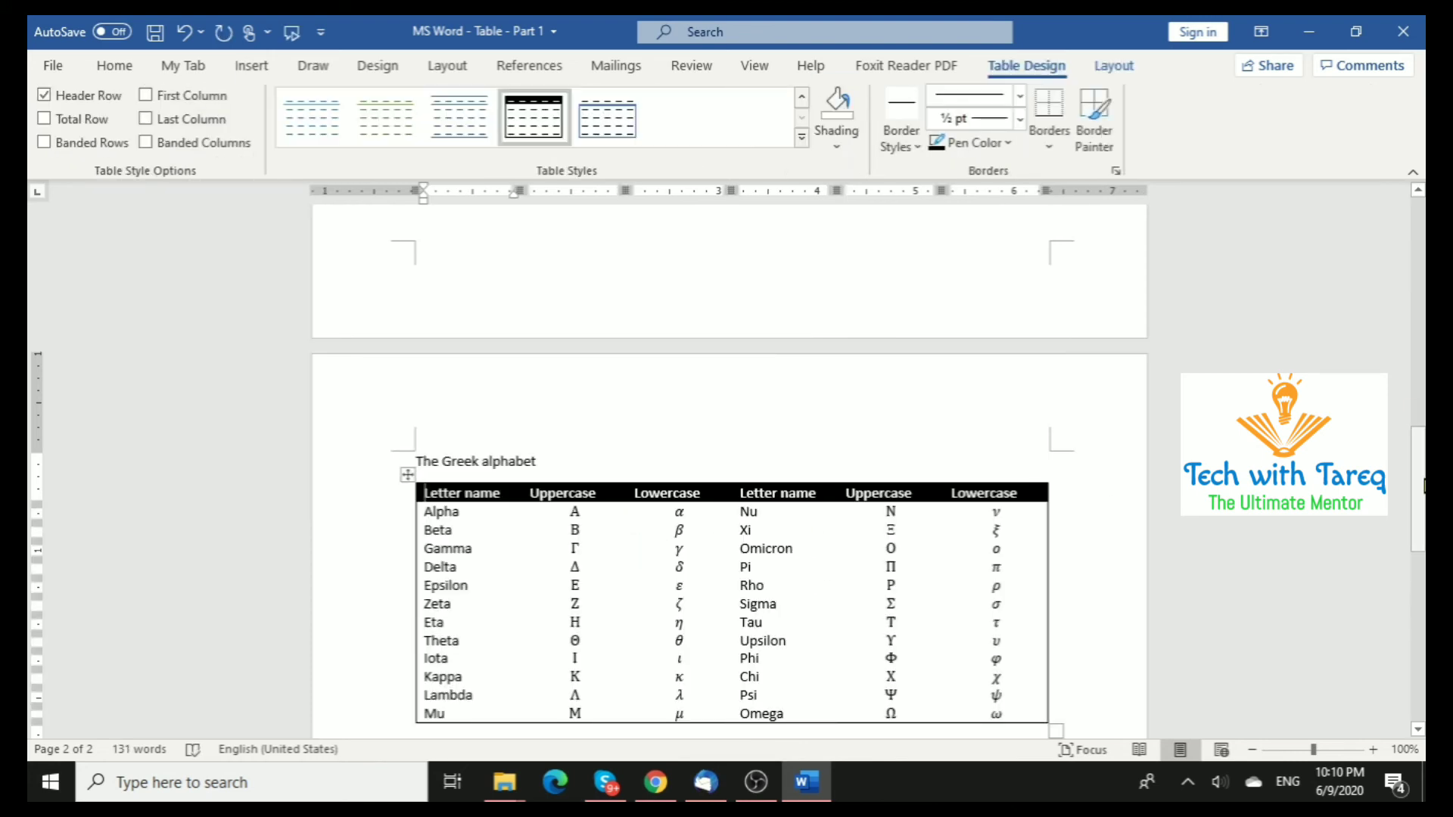
scroll(1045, 474, "down", 3)
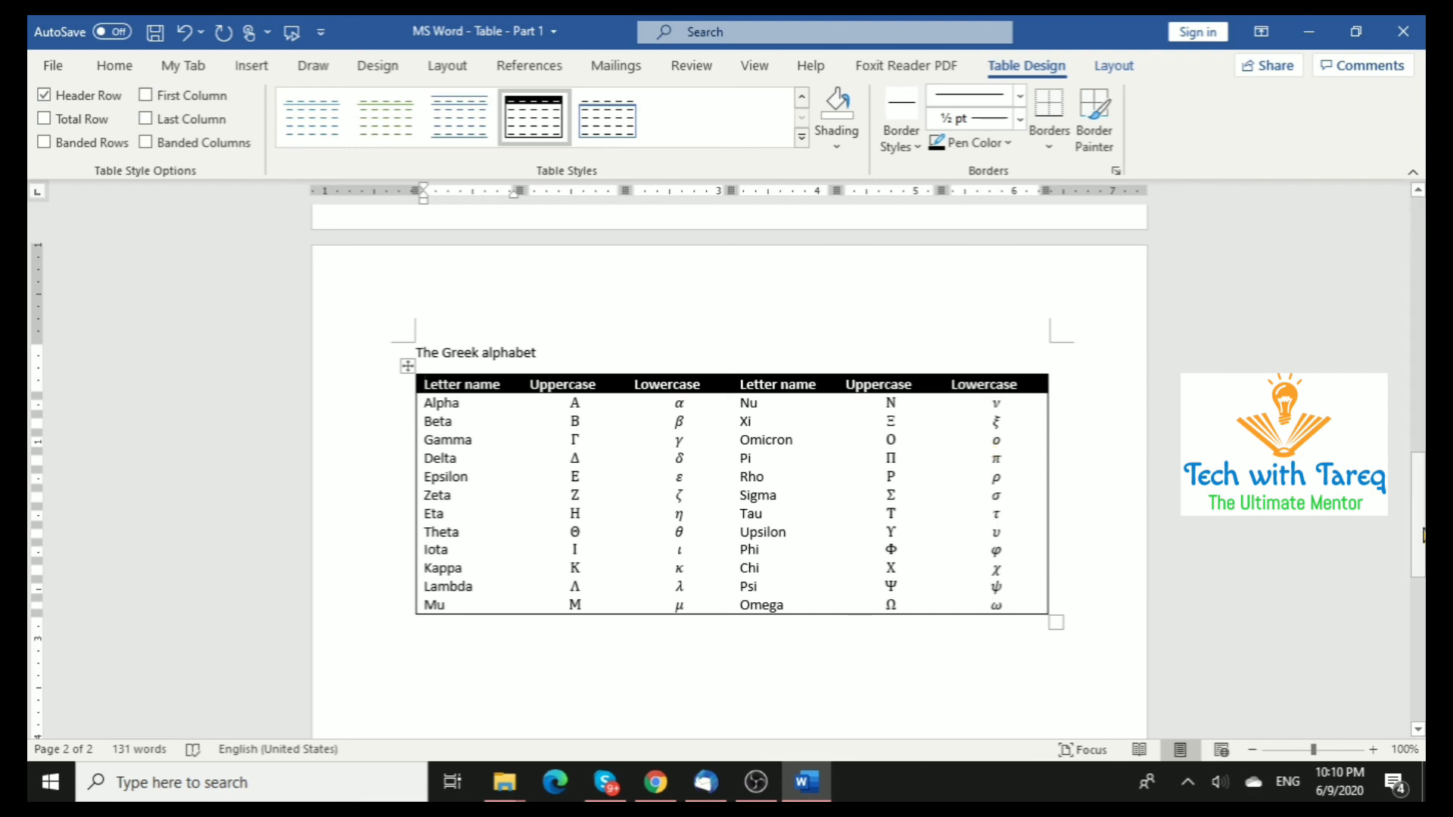
key("ctrl+Home")
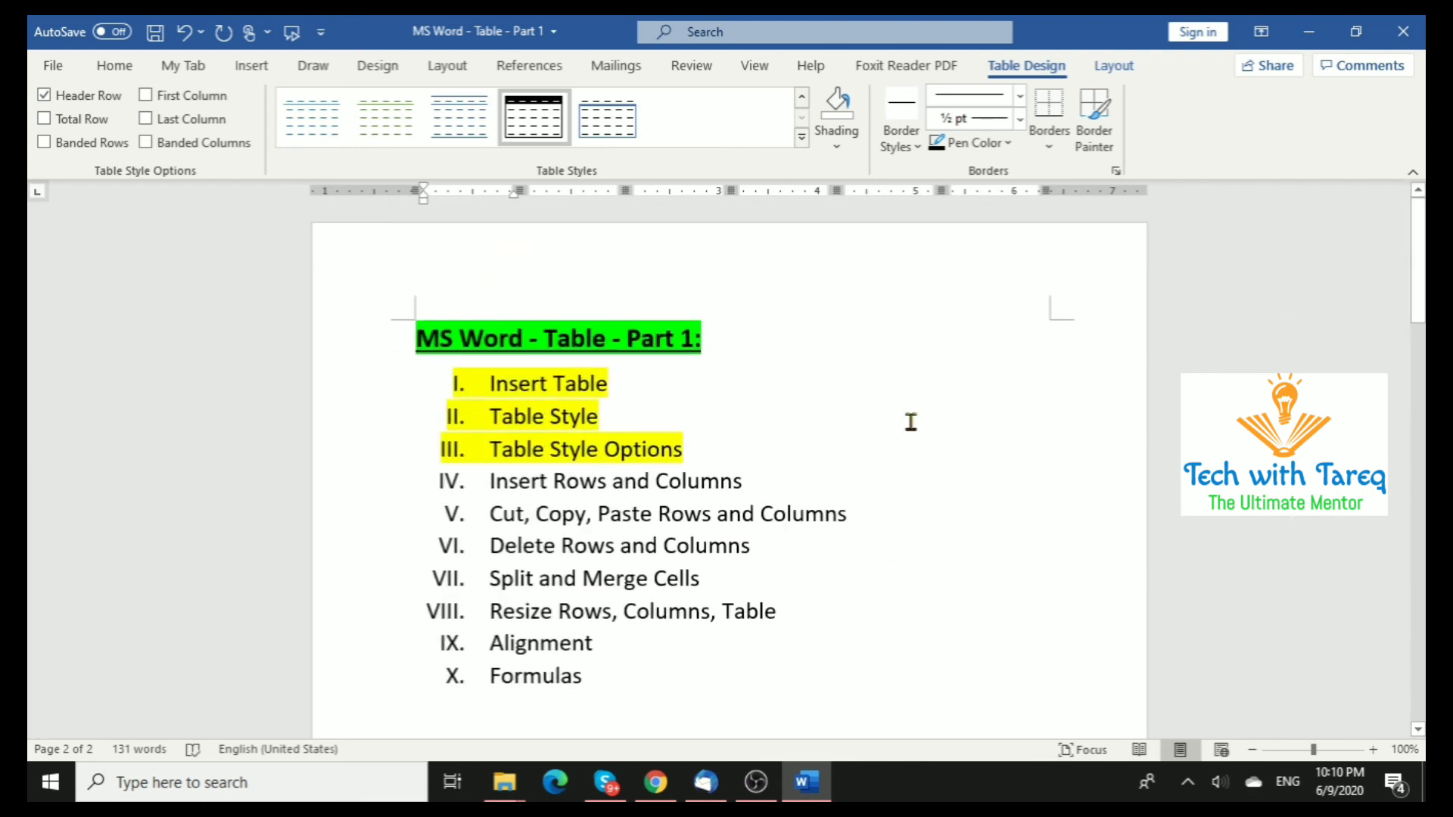